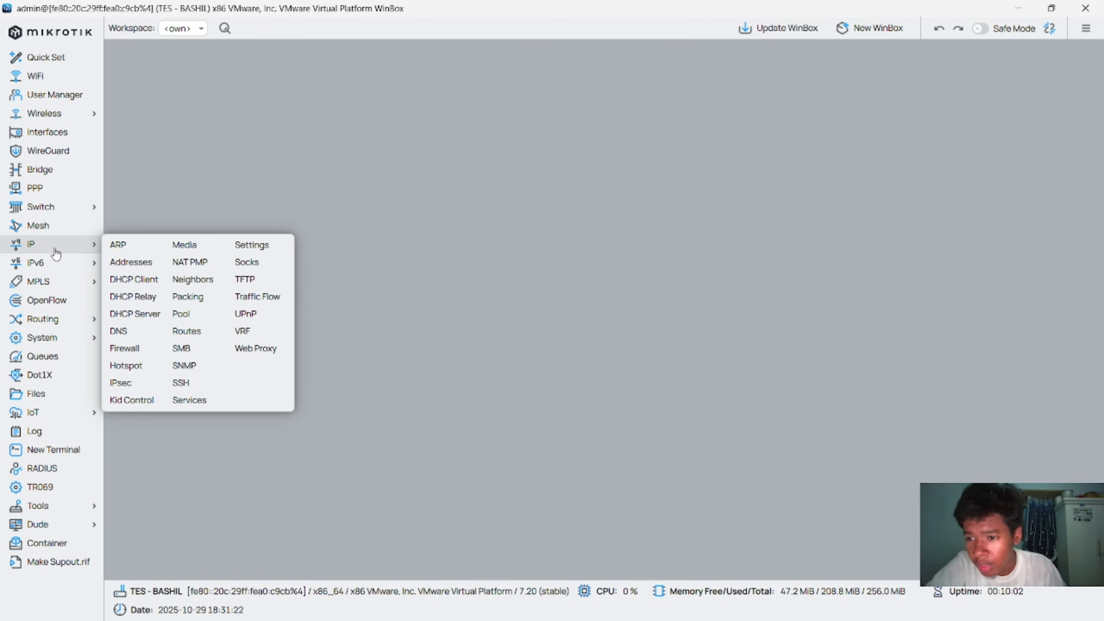
Create a new IP address entry with the address 192.168.216.2/24
click(130, 262)
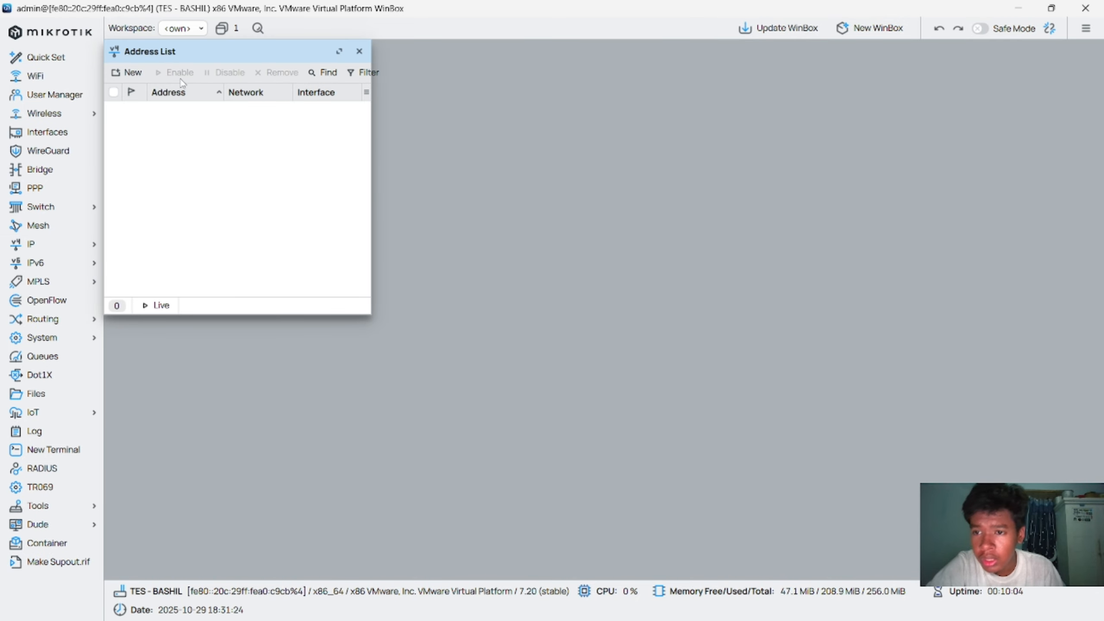
click(127, 72)
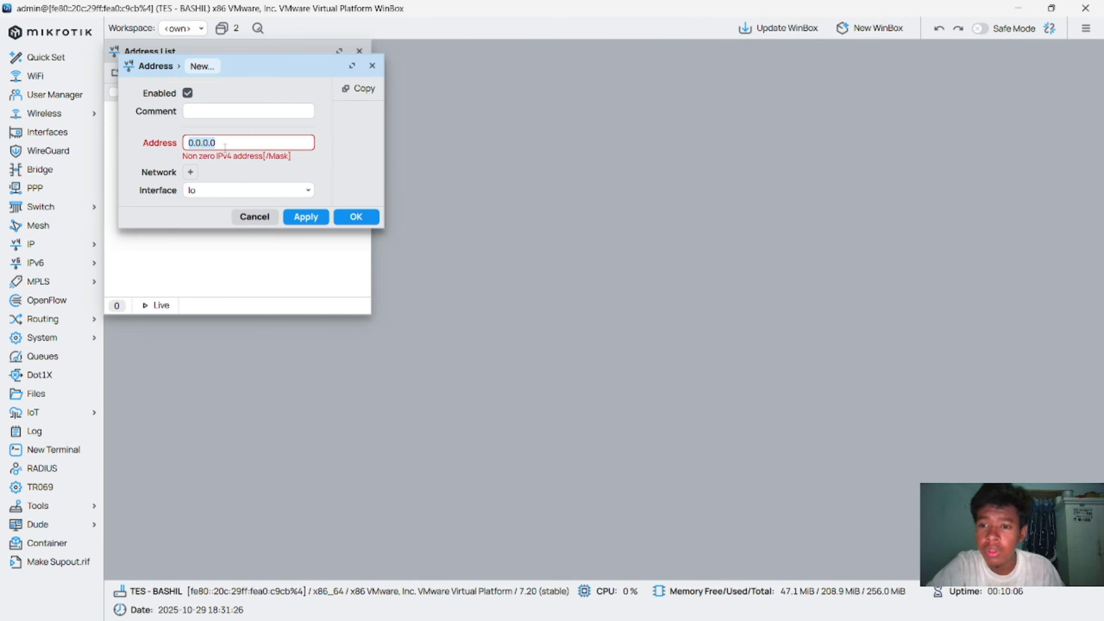
key(BackSpace)
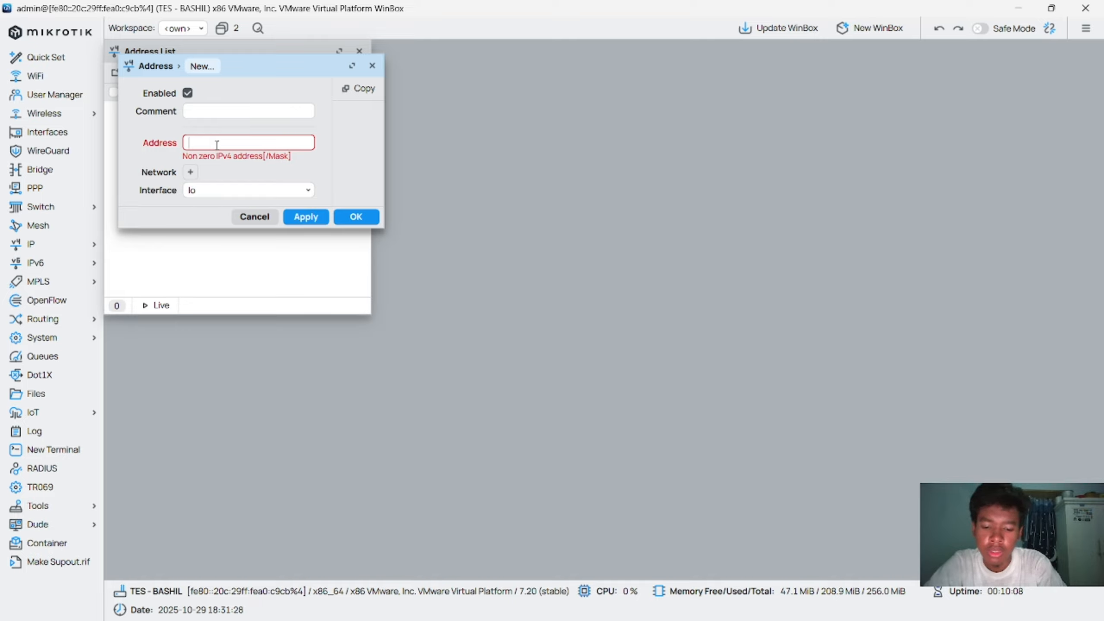
text(192.1)
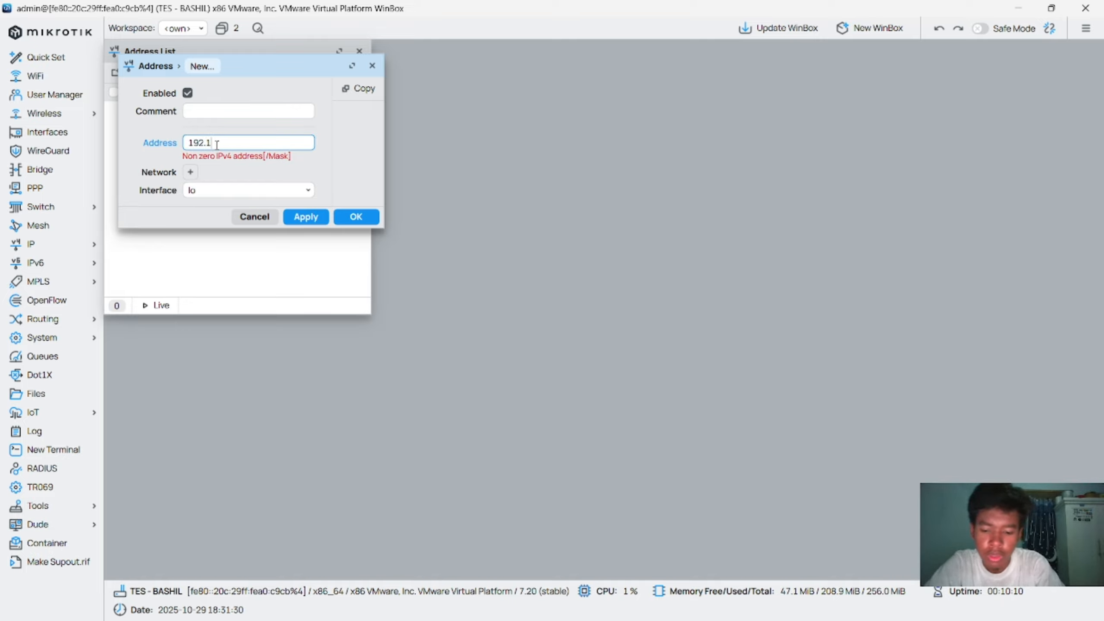
text(68.21)
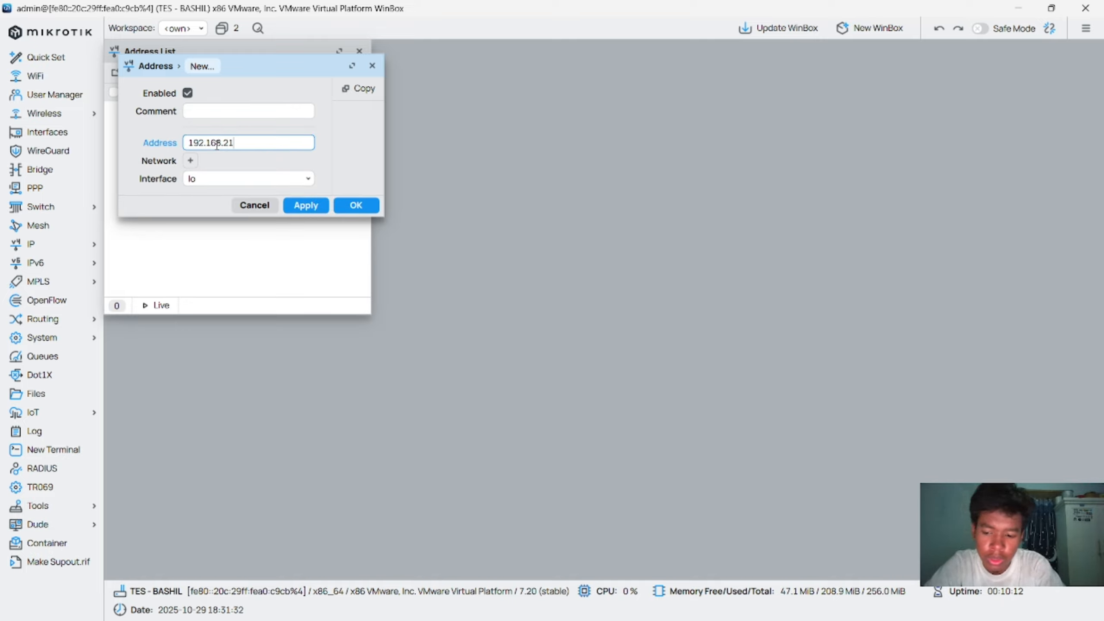
text(6.)
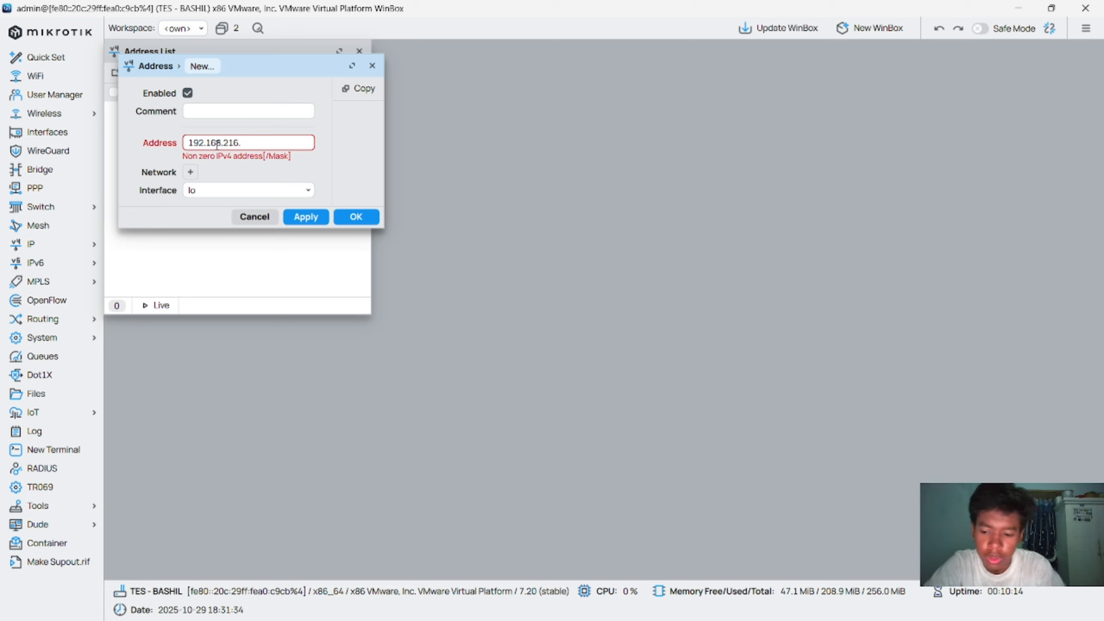
text(2/24)
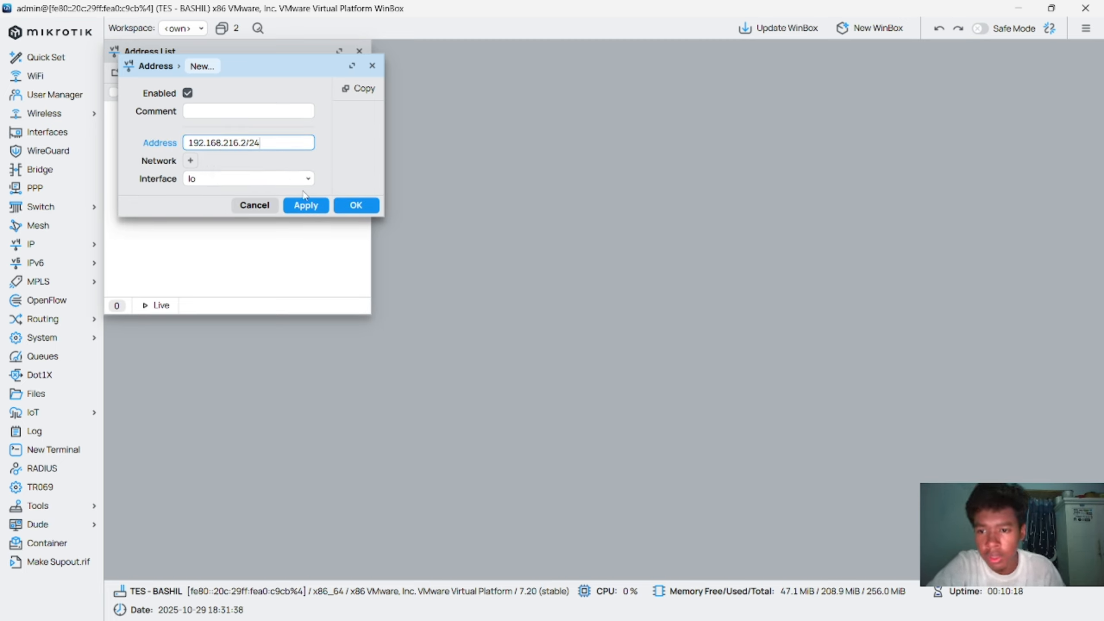
Assign the new address entry to interface ether1 and save it
click(292, 182)
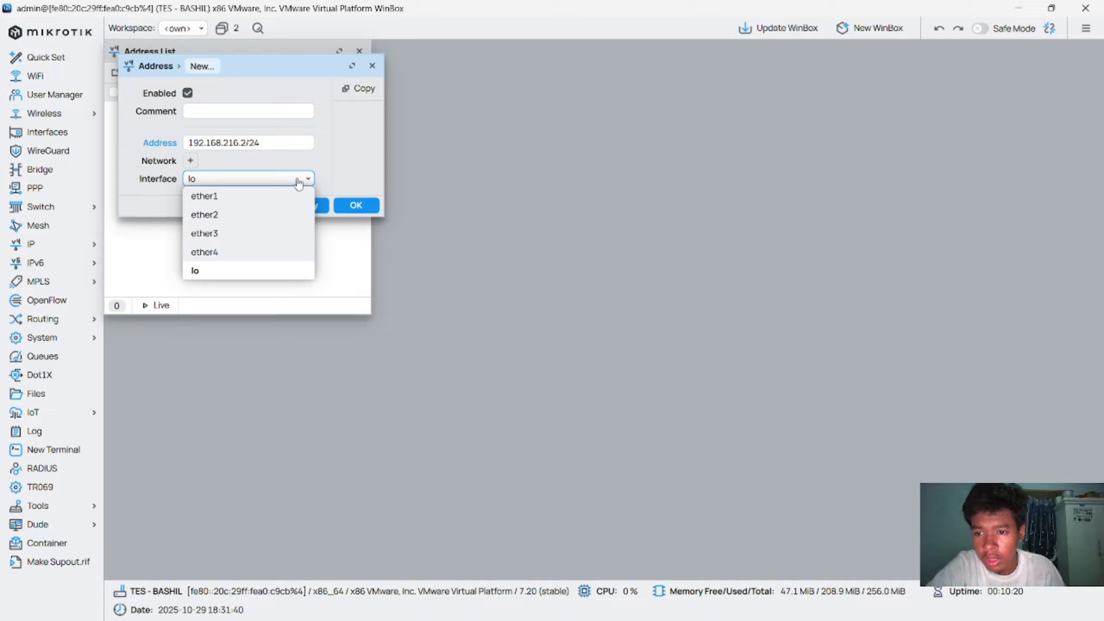
click(215, 198)
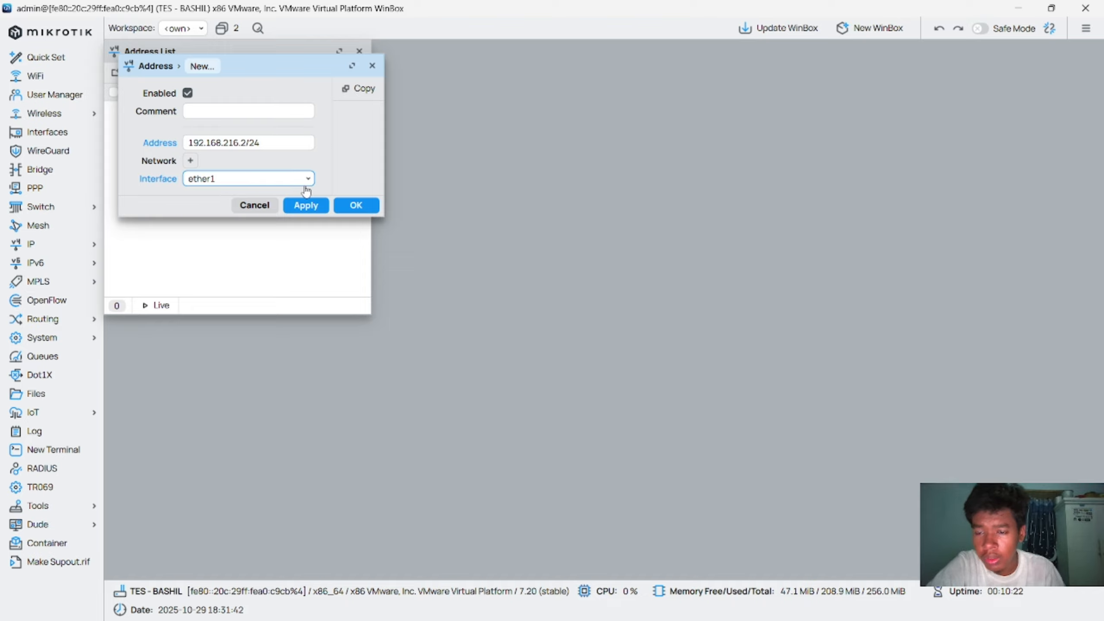
click(306, 207)
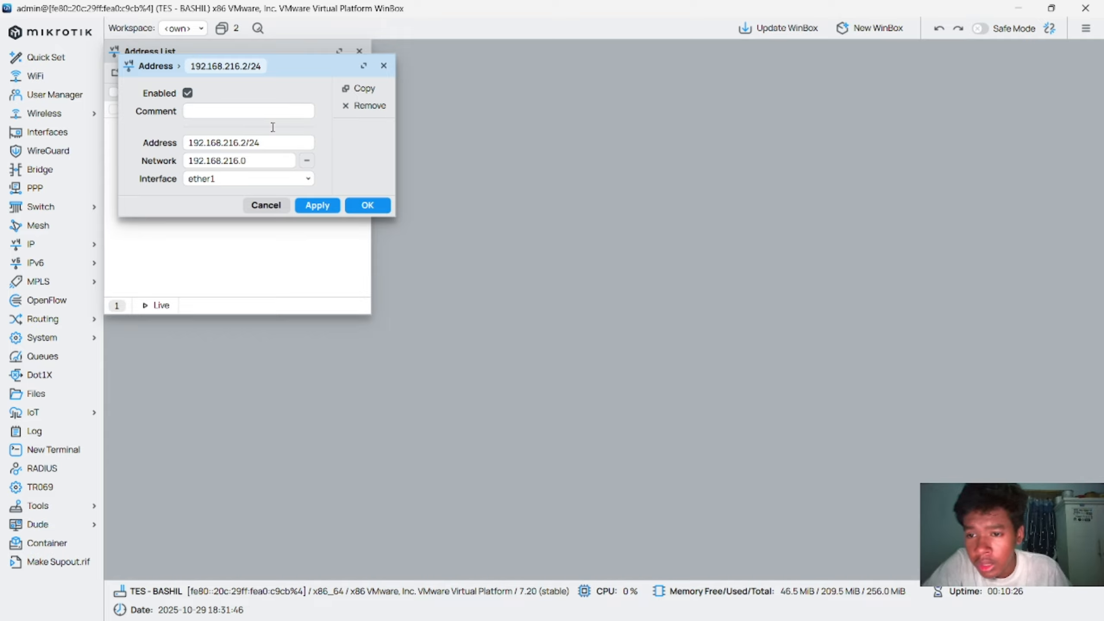
click(365, 206)
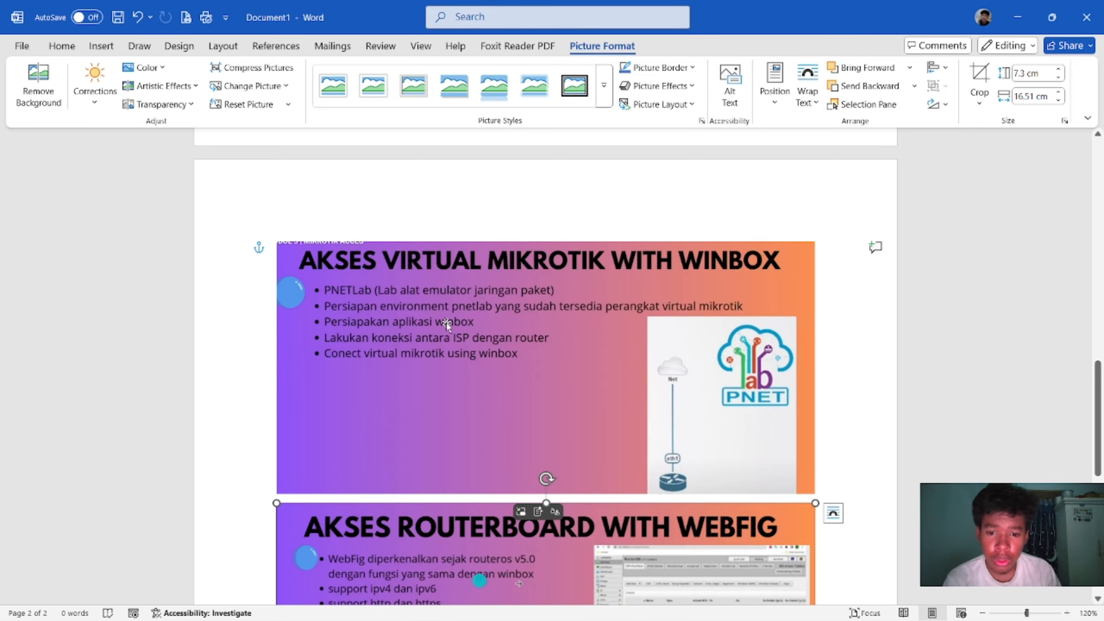
Switch to File Explorer and look through the files in the PNAT VM folder inside OS vmware on drive D
mouse_move(861, 620)
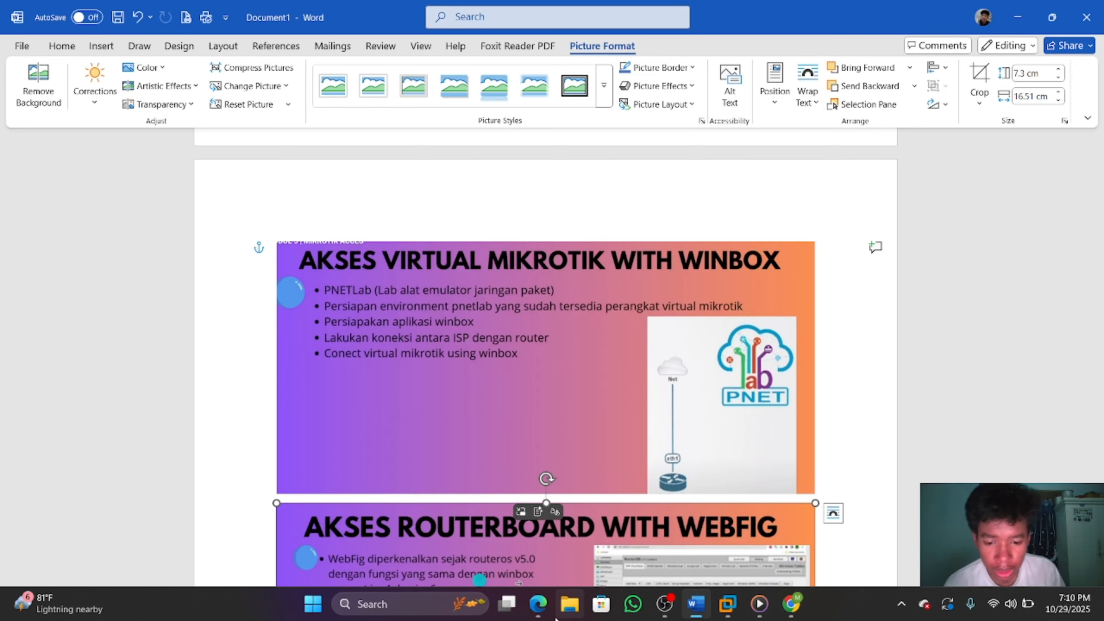
click(790, 603)
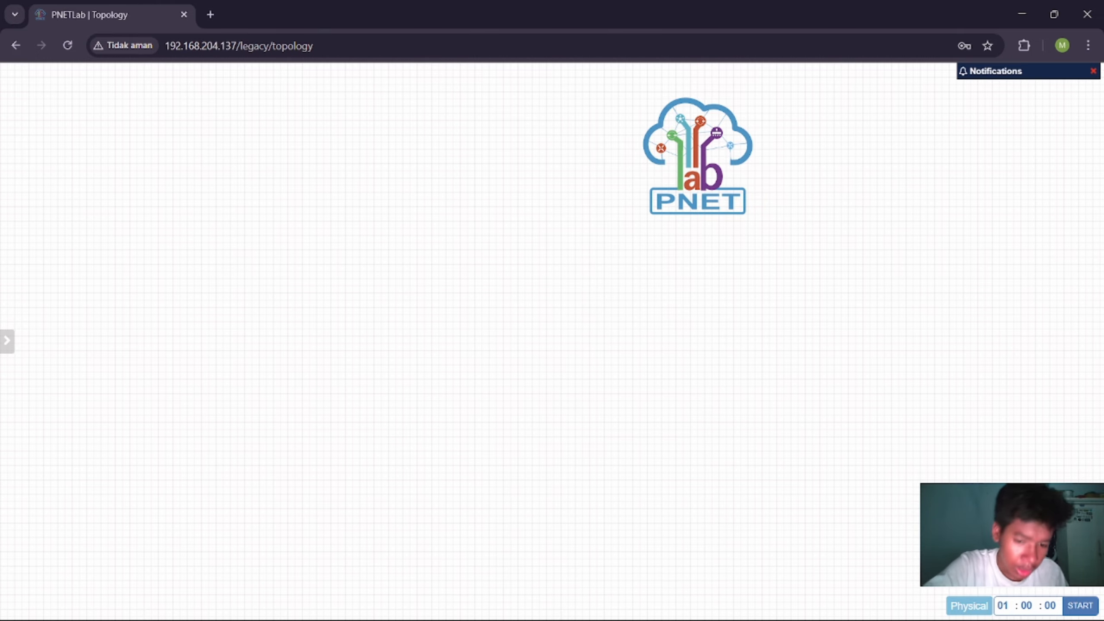
click(576, 600)
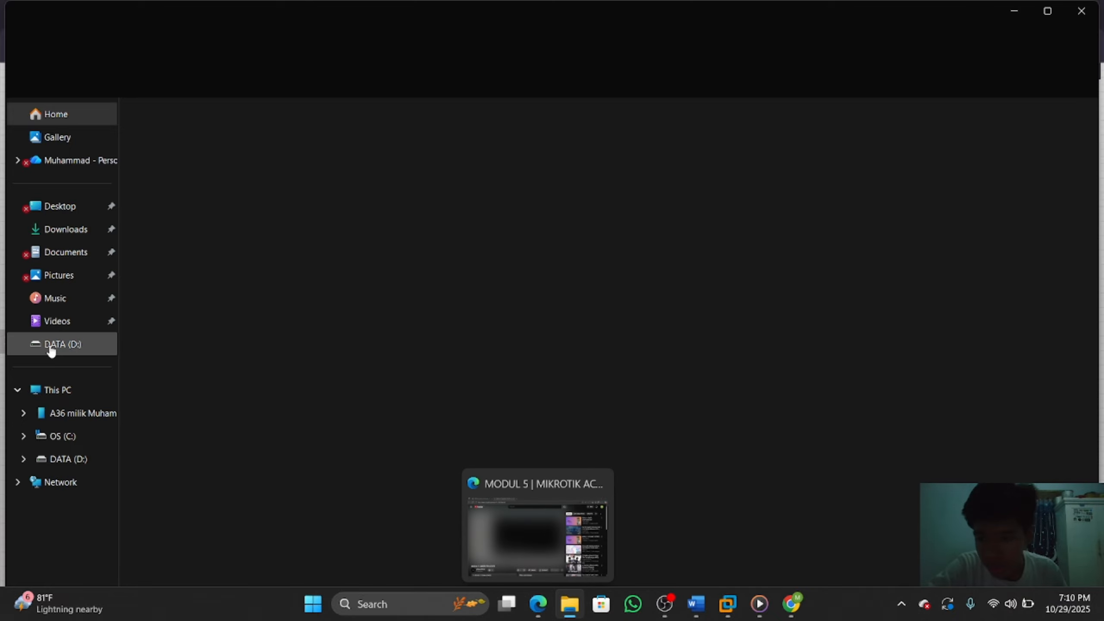
click(53, 346)
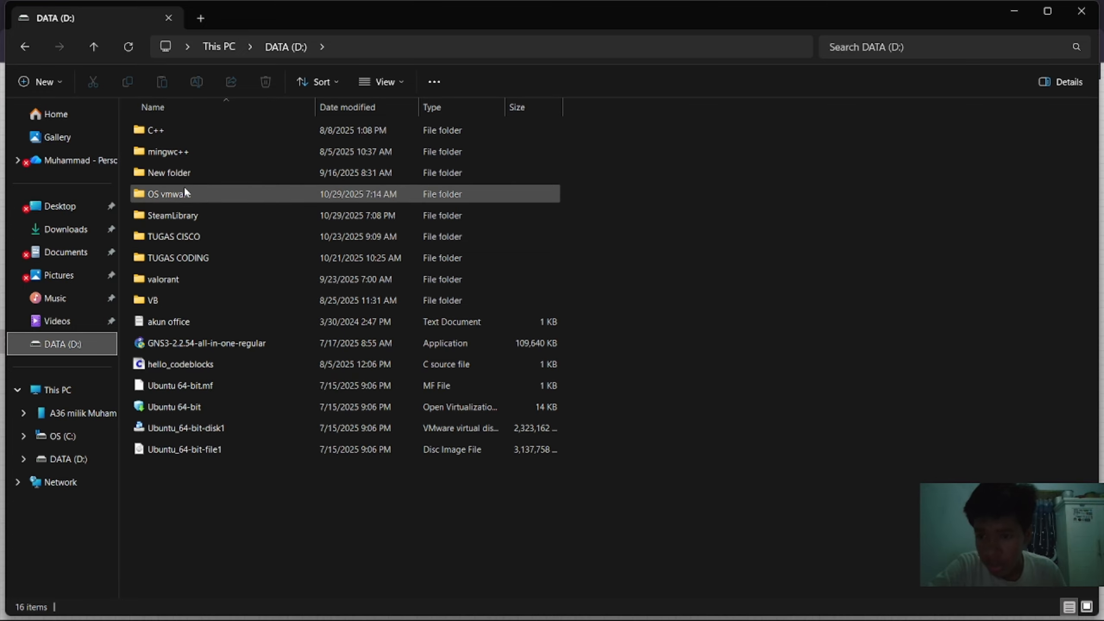
click(159, 236)
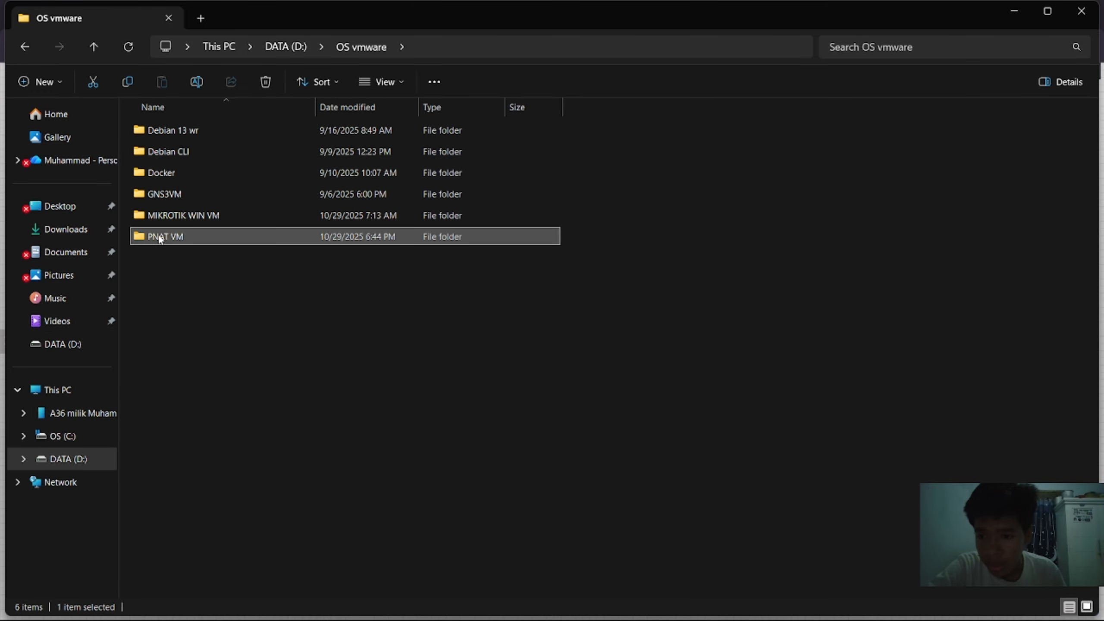
click(158, 235)
click(306, 292)
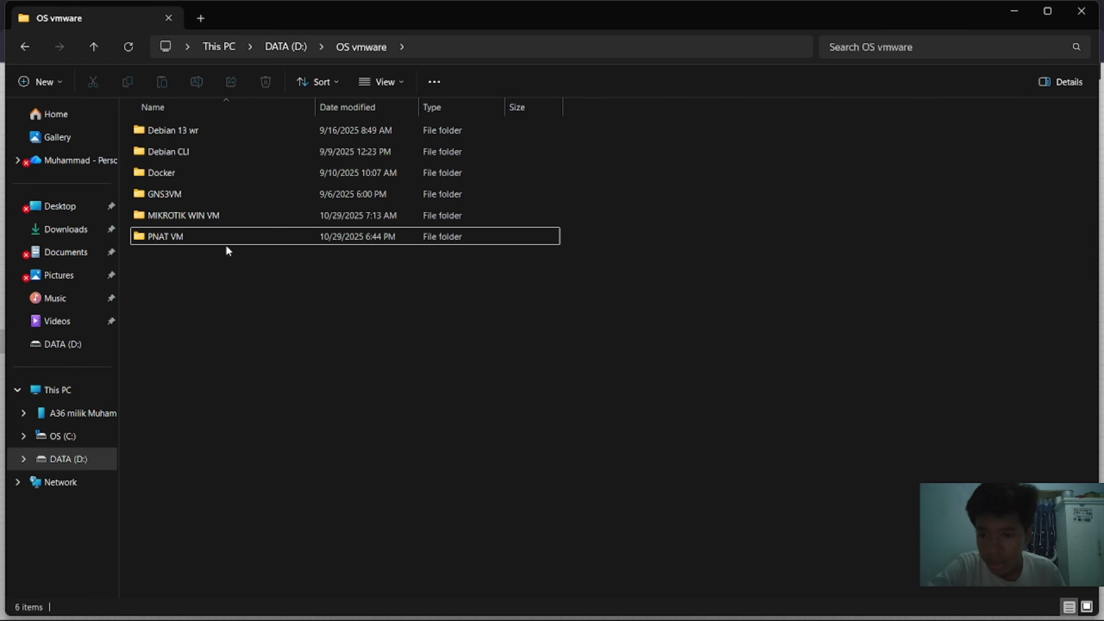
double_click(219, 236)
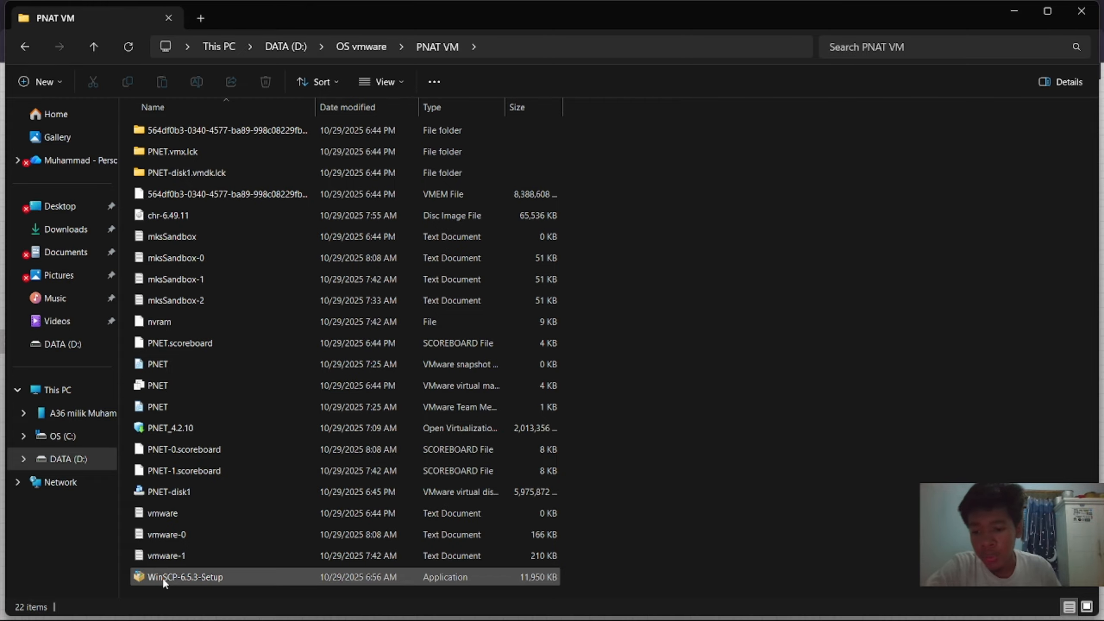
click(161, 220)
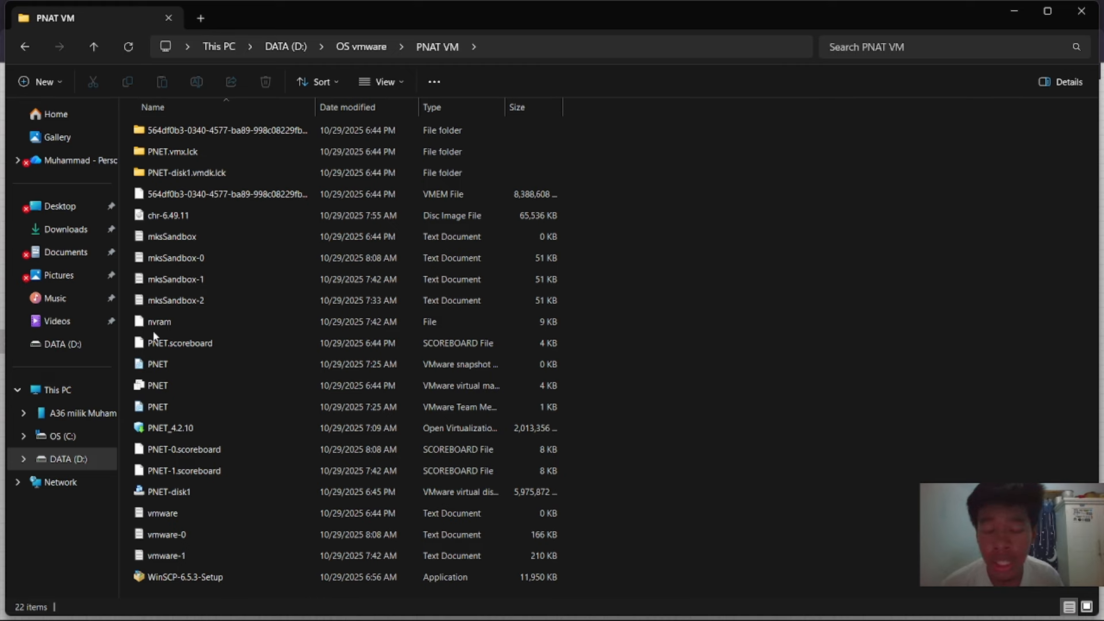
Switch to VMware Workstation and examine the console of the running PNET virtual machine, dismissing the chat notification
mouse_move(664, 619)
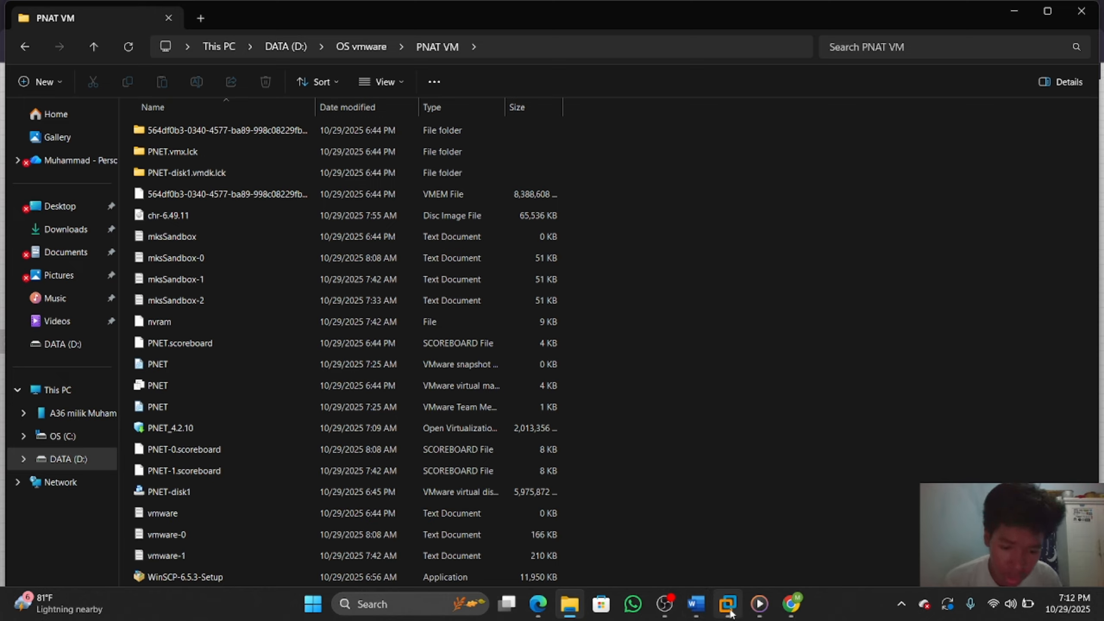
mouse_move(727, 603)
mouse_move(812, 496)
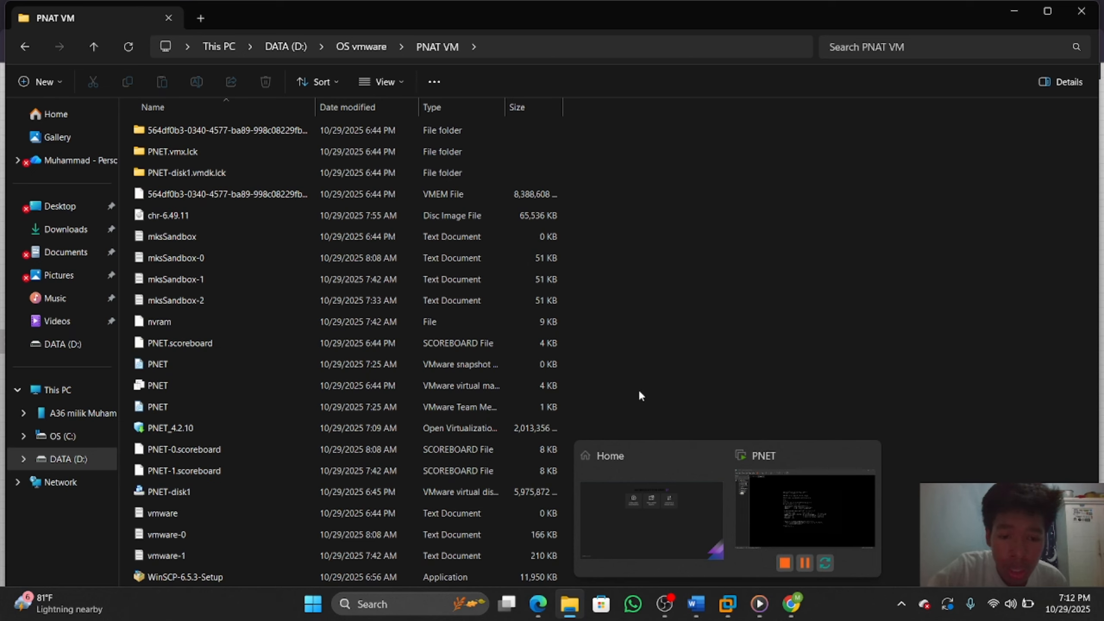
click(728, 617)
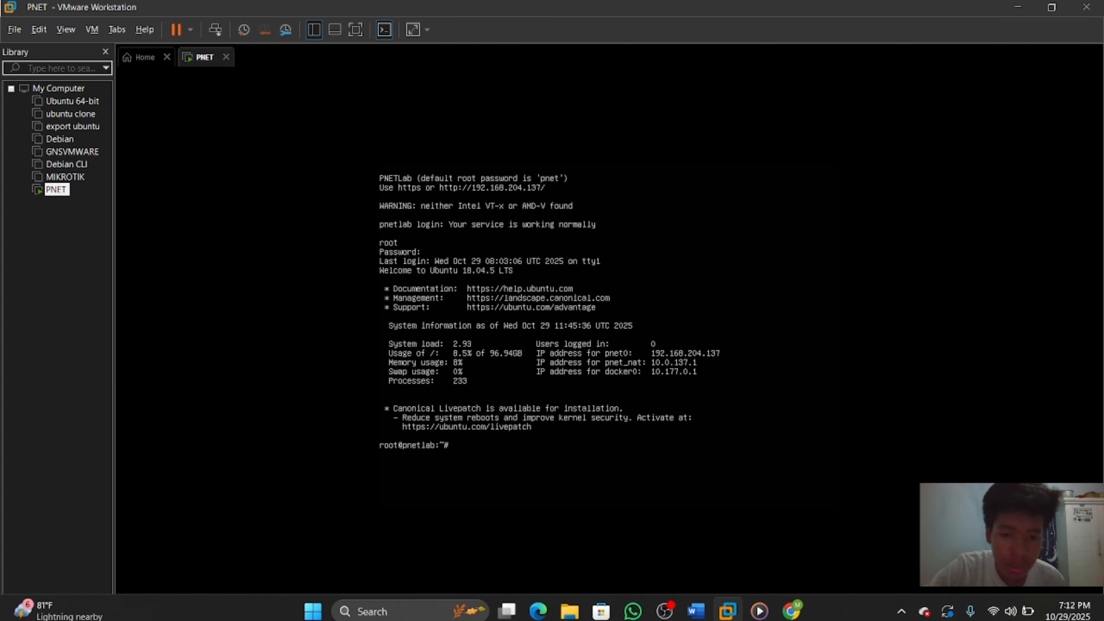
key(ctrl+alt)
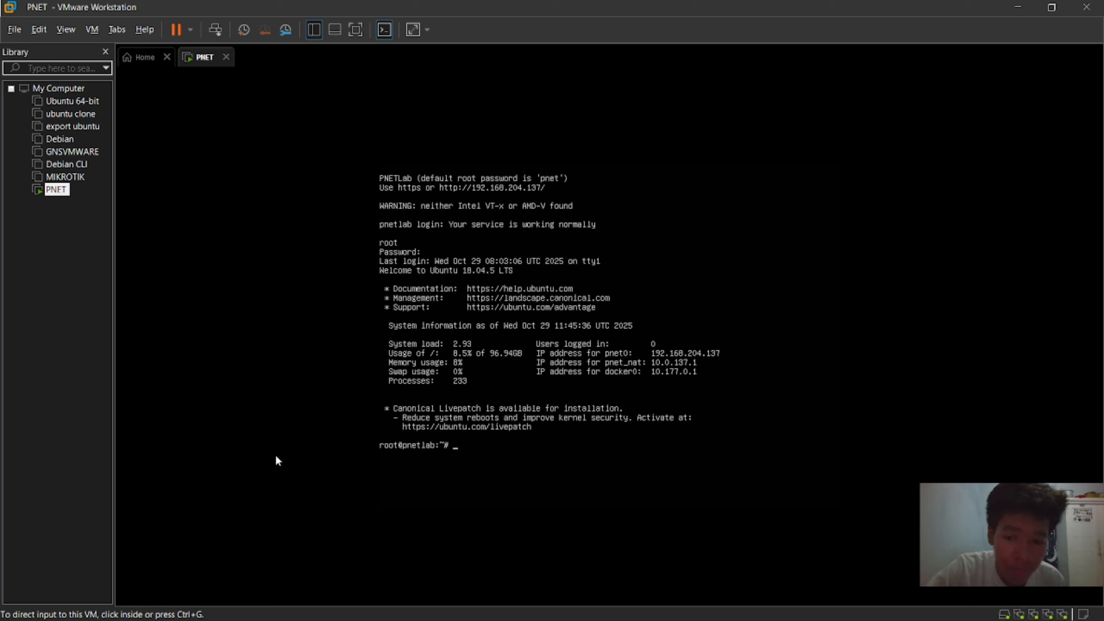
click(347, 397)
key(ctrl+alt)
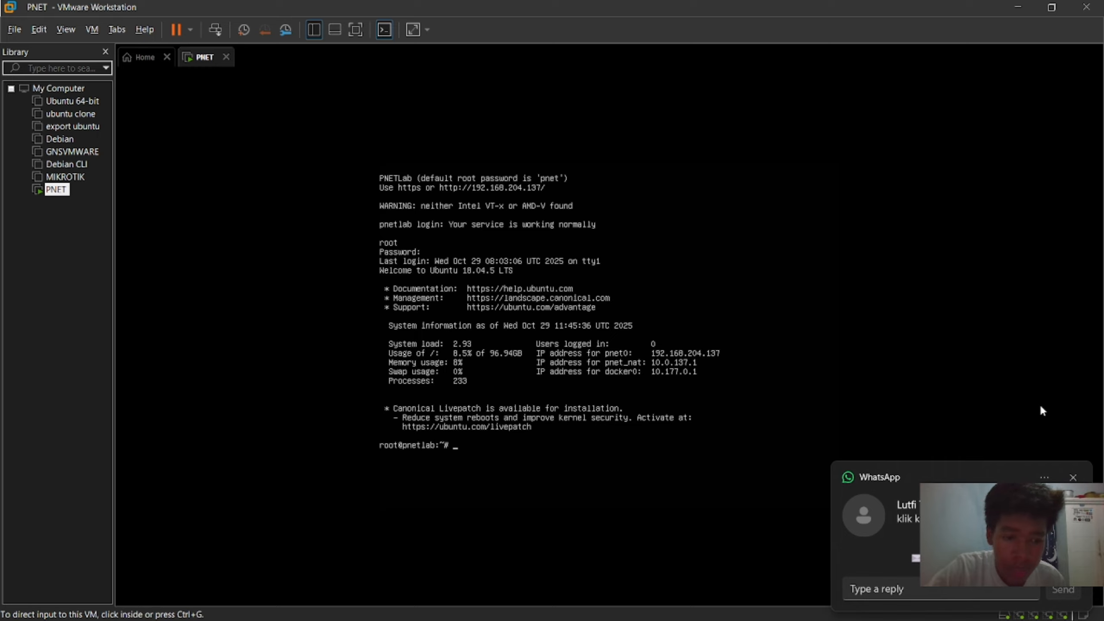
click(1072, 477)
click(695, 395)
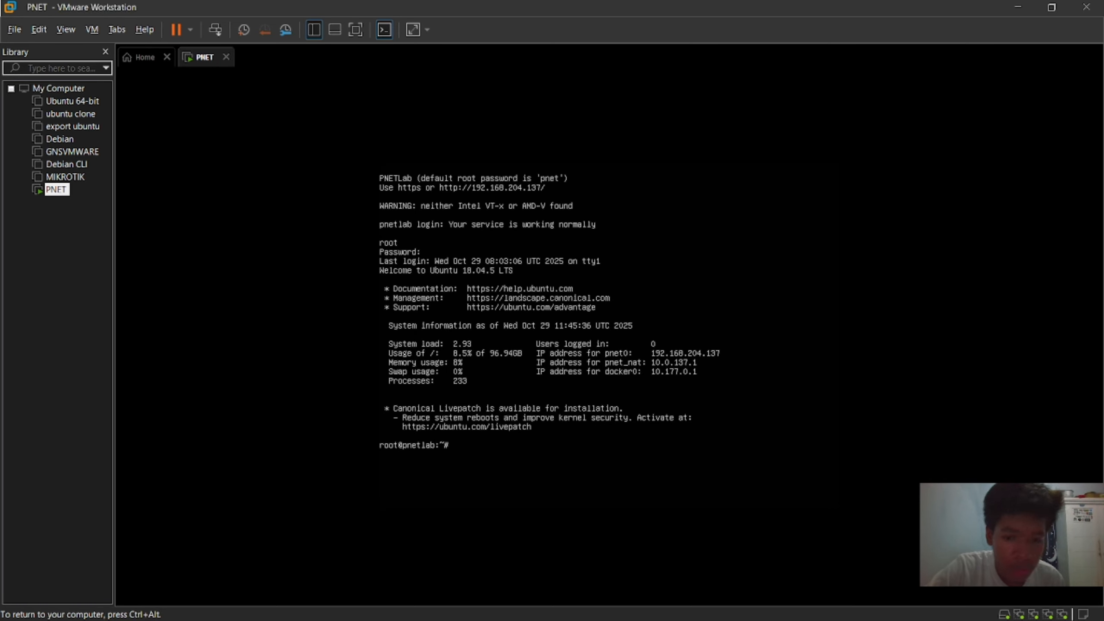
key(ctrl+alt)
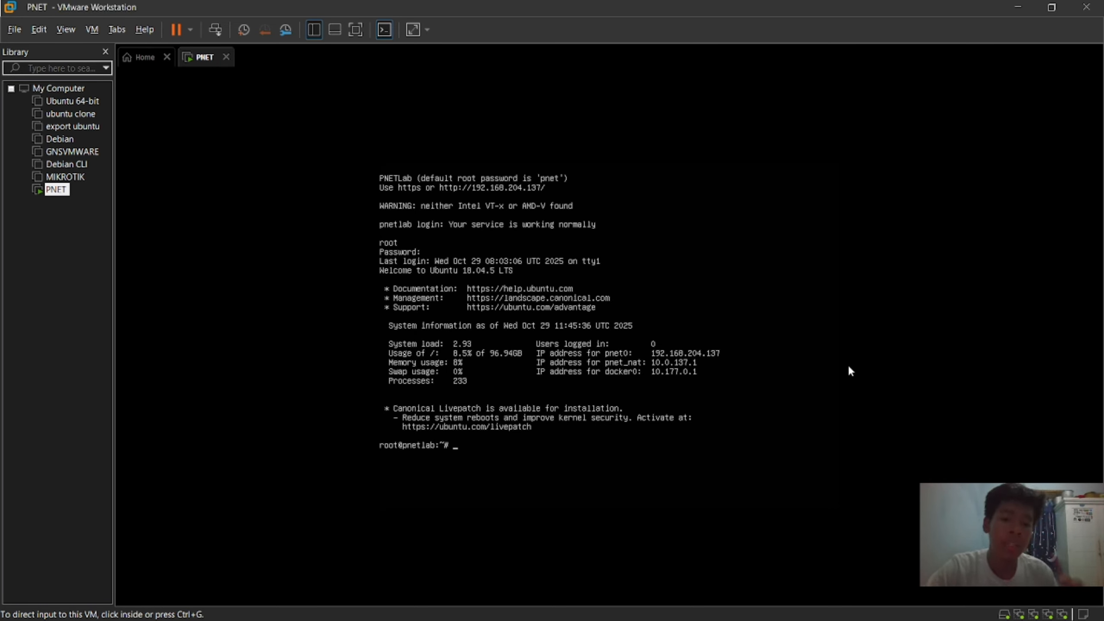
click(850, 371)
key(ctrl+alt)
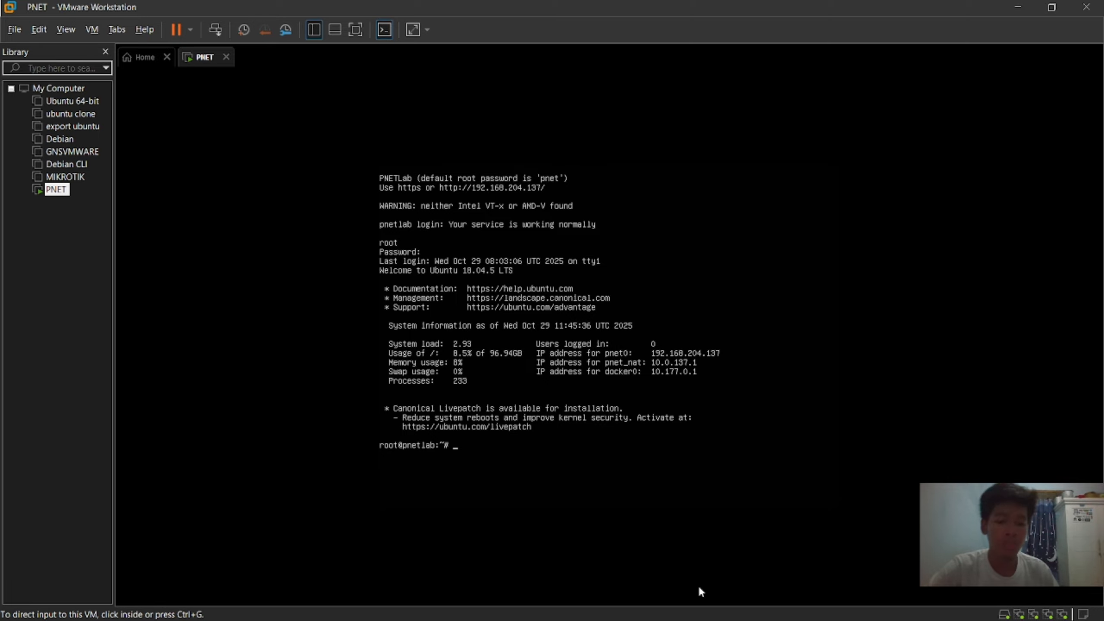
Switch to the PNETLab topology in Chrome, add one Cloud_nat network named Net, and place it just beside the PNET logo
mouse_move(700, 619)
click(791, 615)
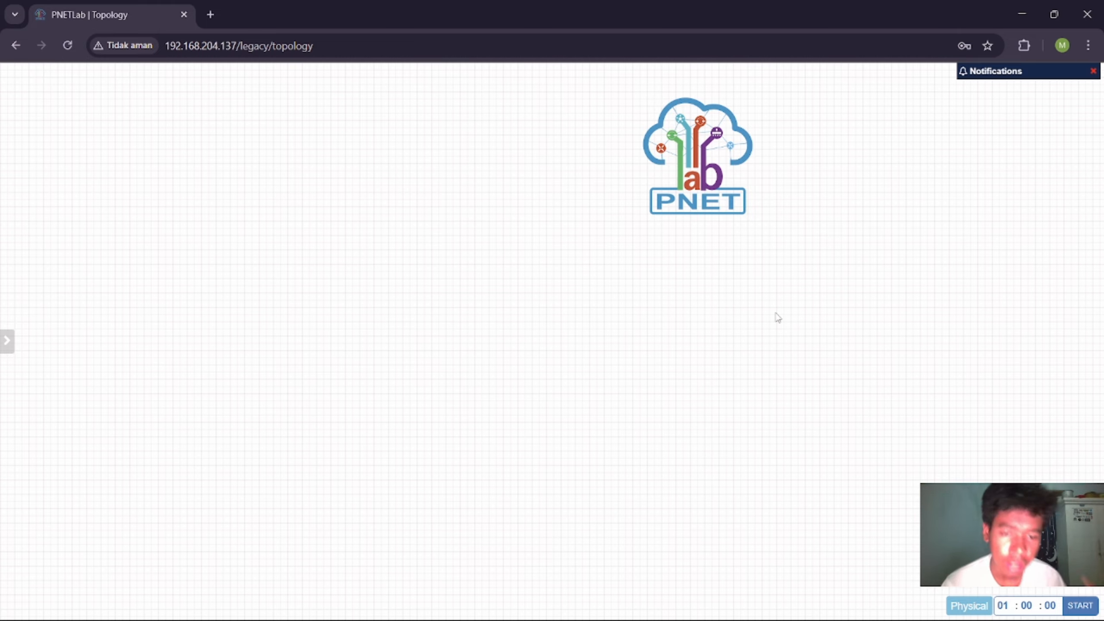
right_click(411, 220)
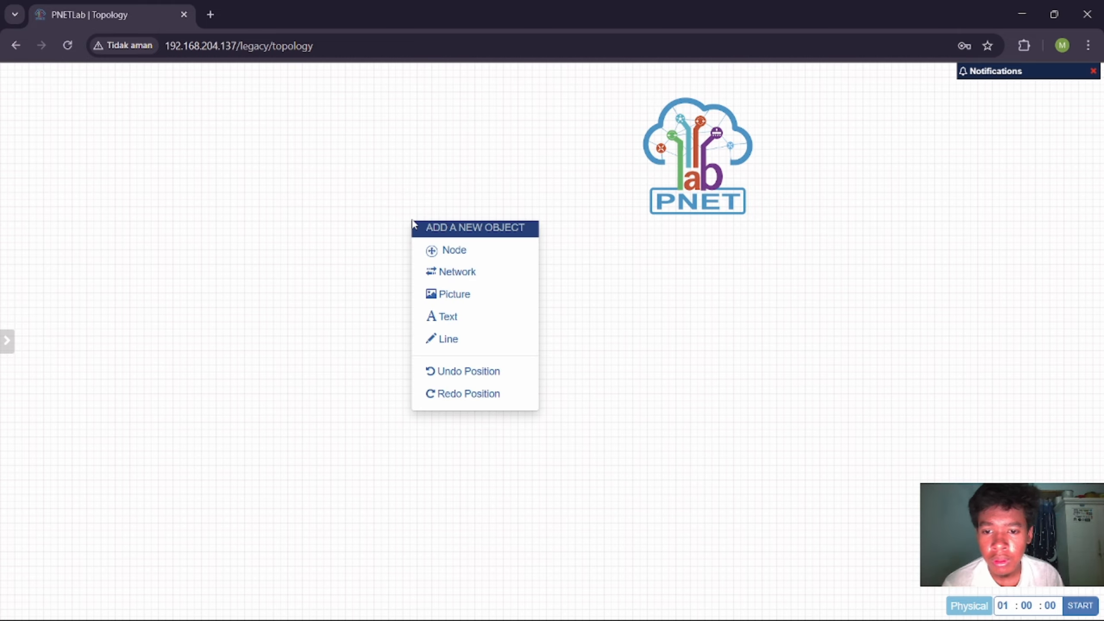
click(446, 264)
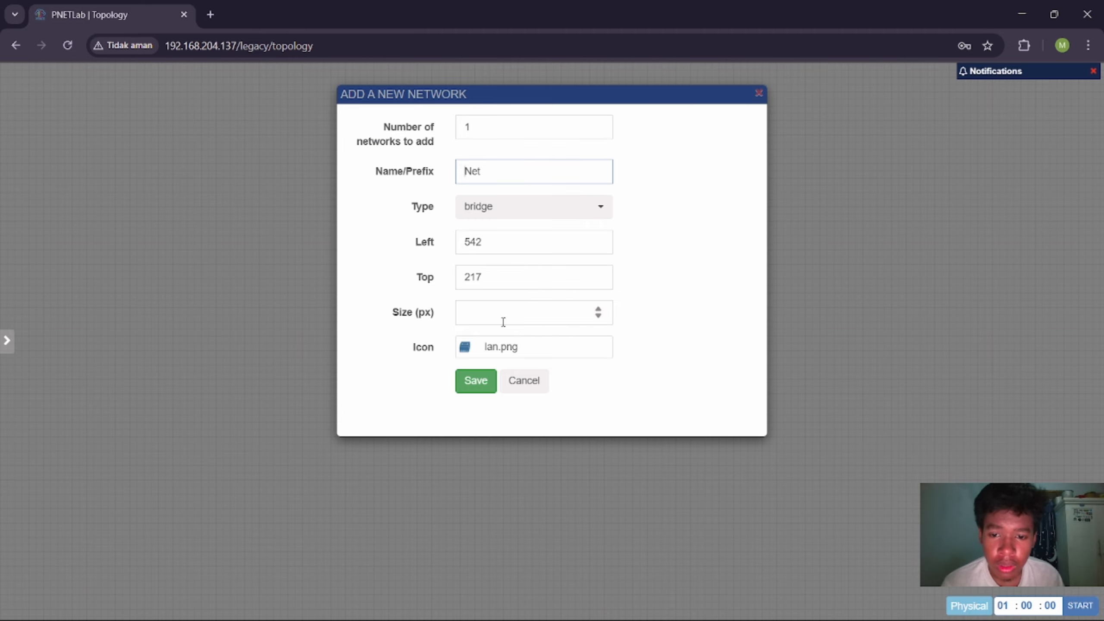
click(530, 346)
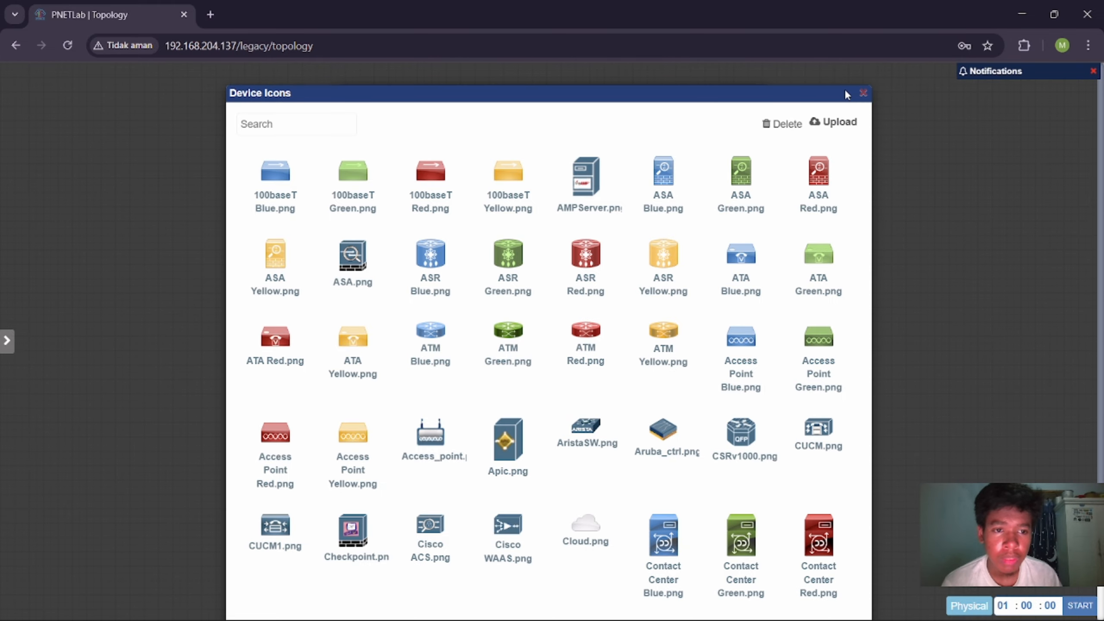
click(863, 94)
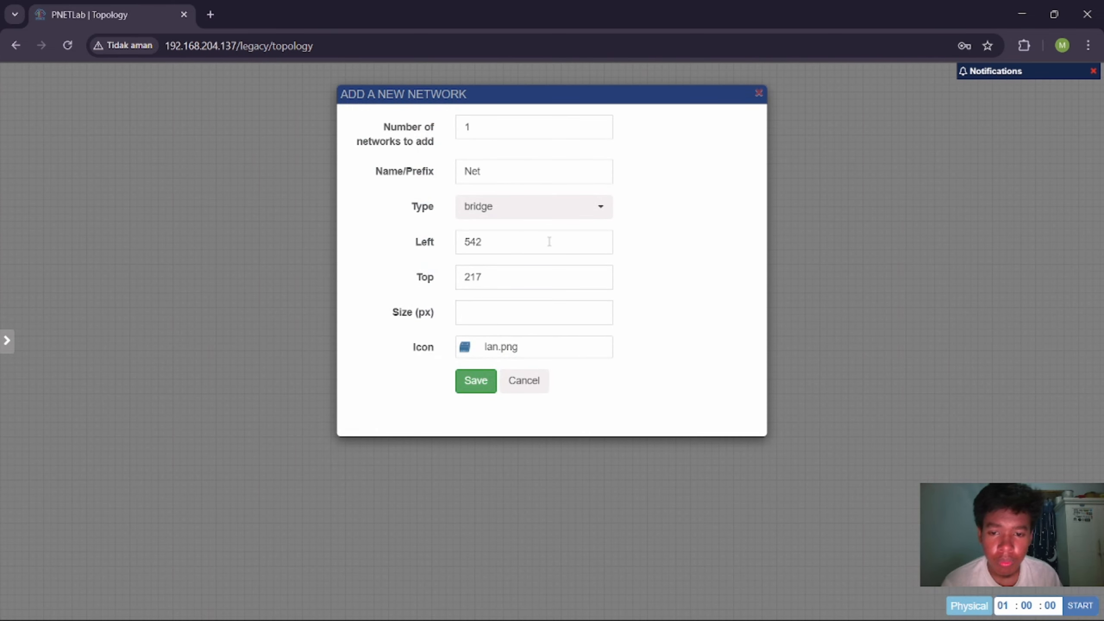
click(495, 211)
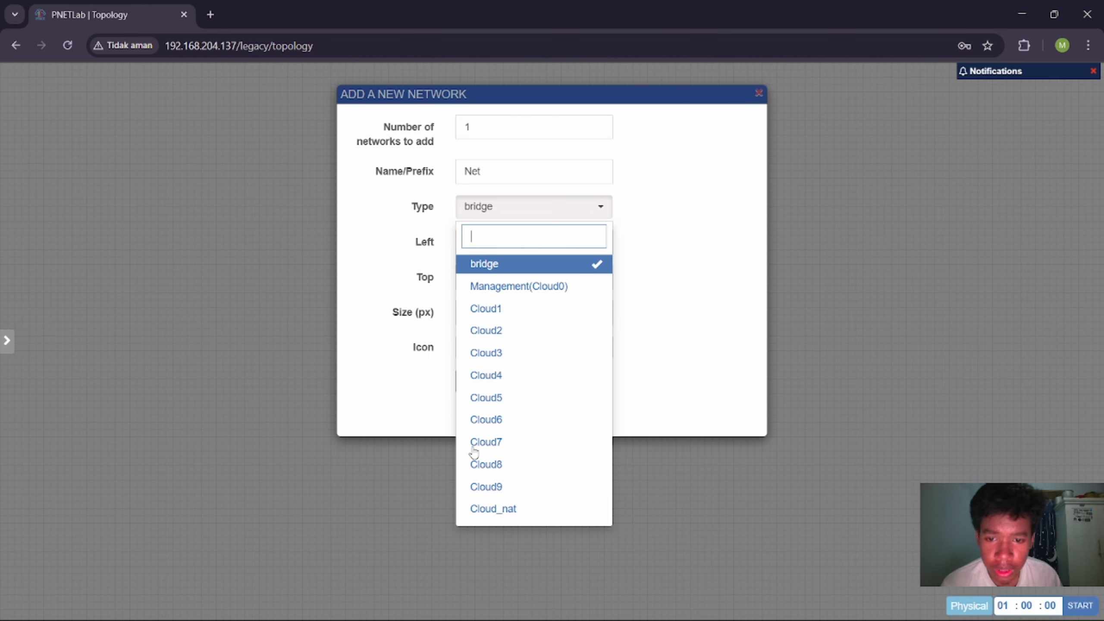
click(491, 508)
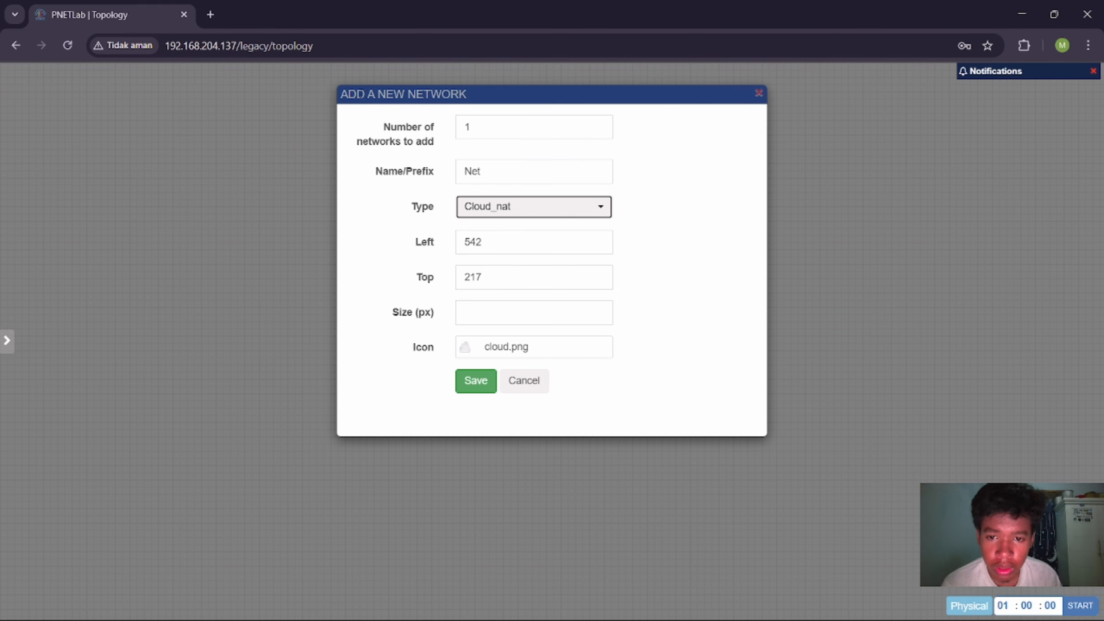
click(513, 175)
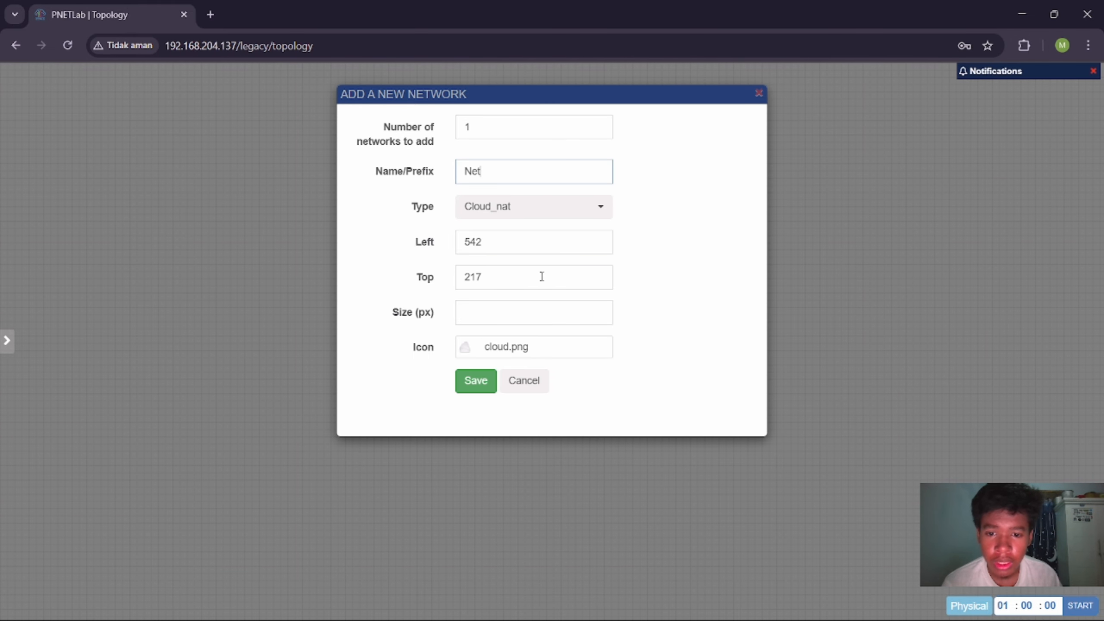
click(469, 370)
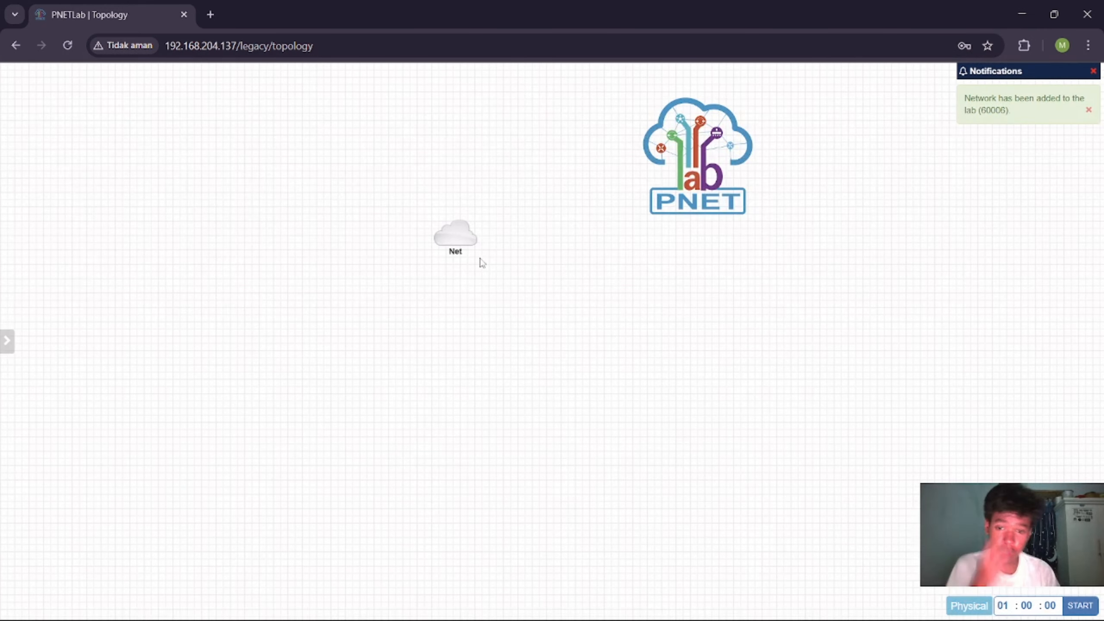
drag(456, 239, 553, 203)
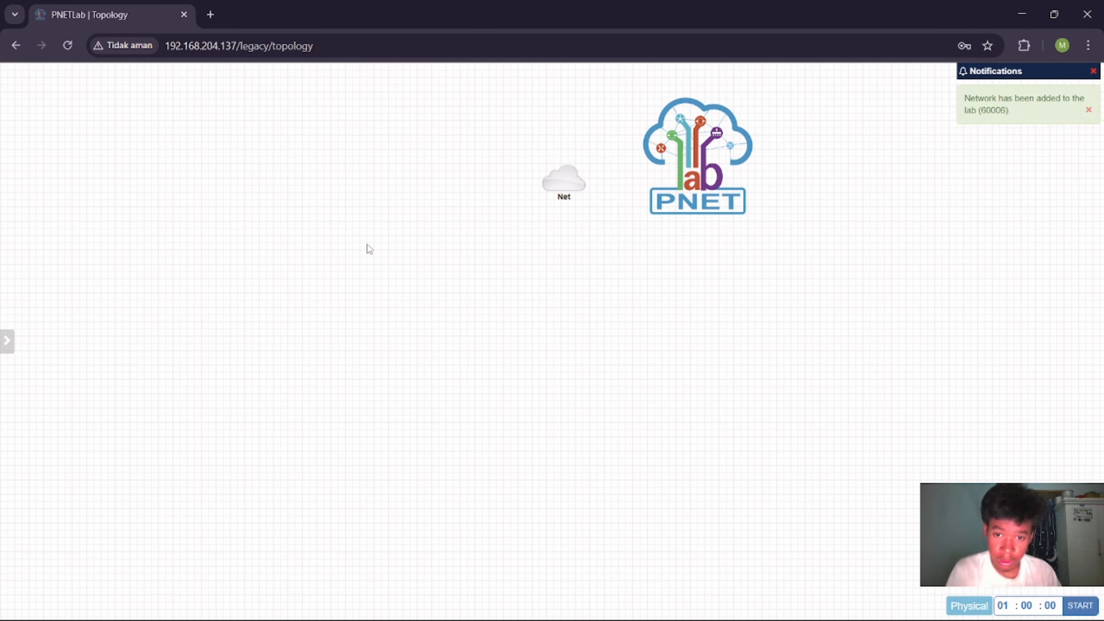
Start adding a node from the MikroTik RouterOS template and clear its Qemu Options
right_click(436, 229)
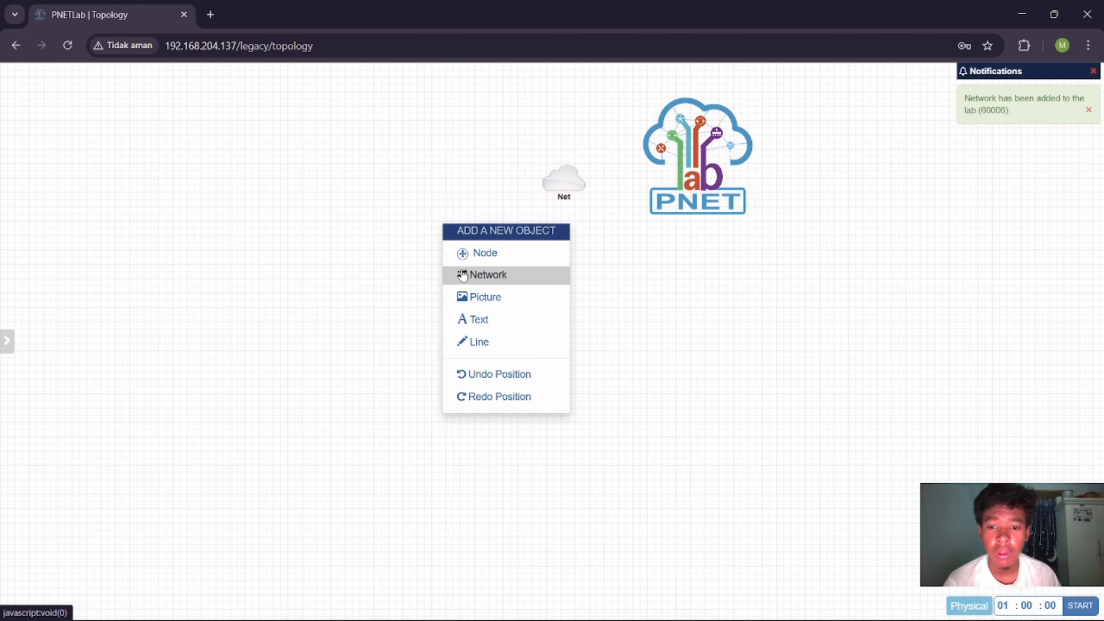
click(477, 261)
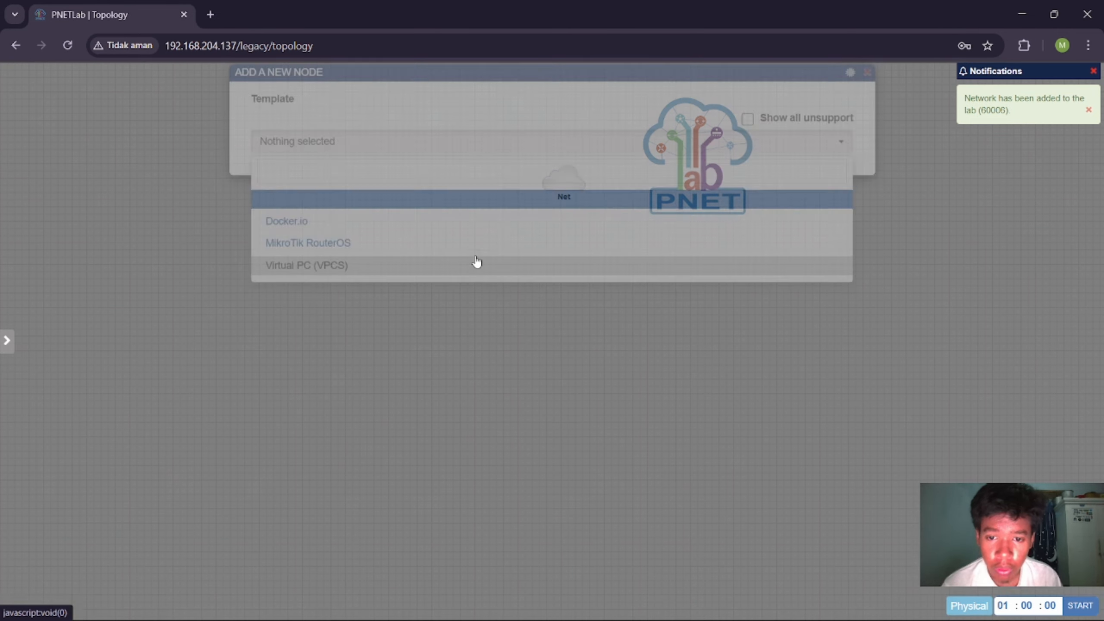
click(332, 263)
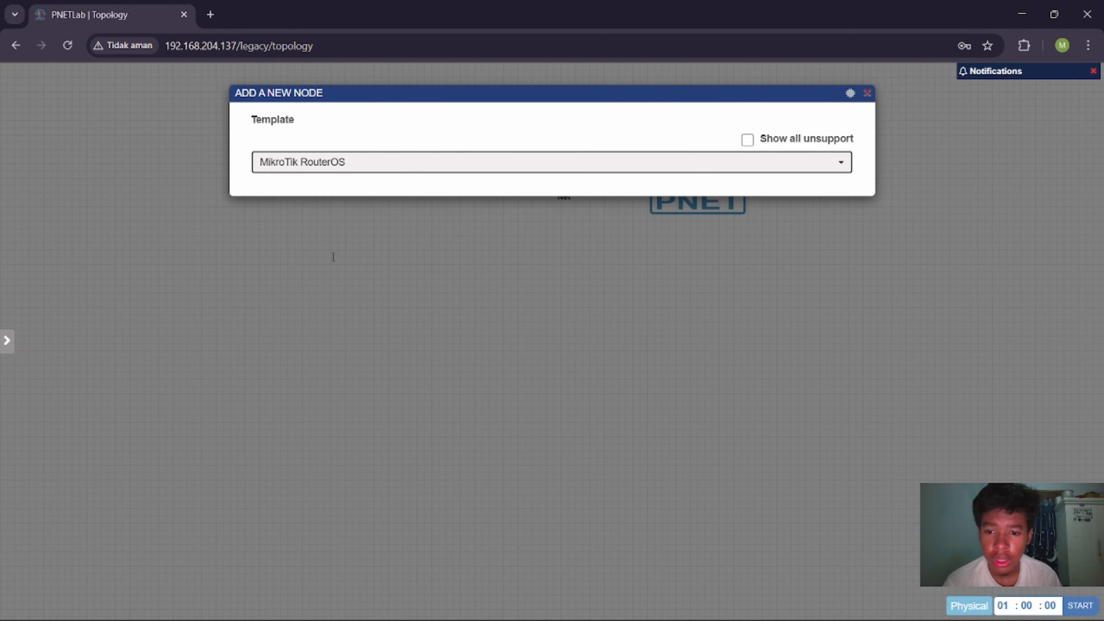
scroll(340, 438, down, 10)
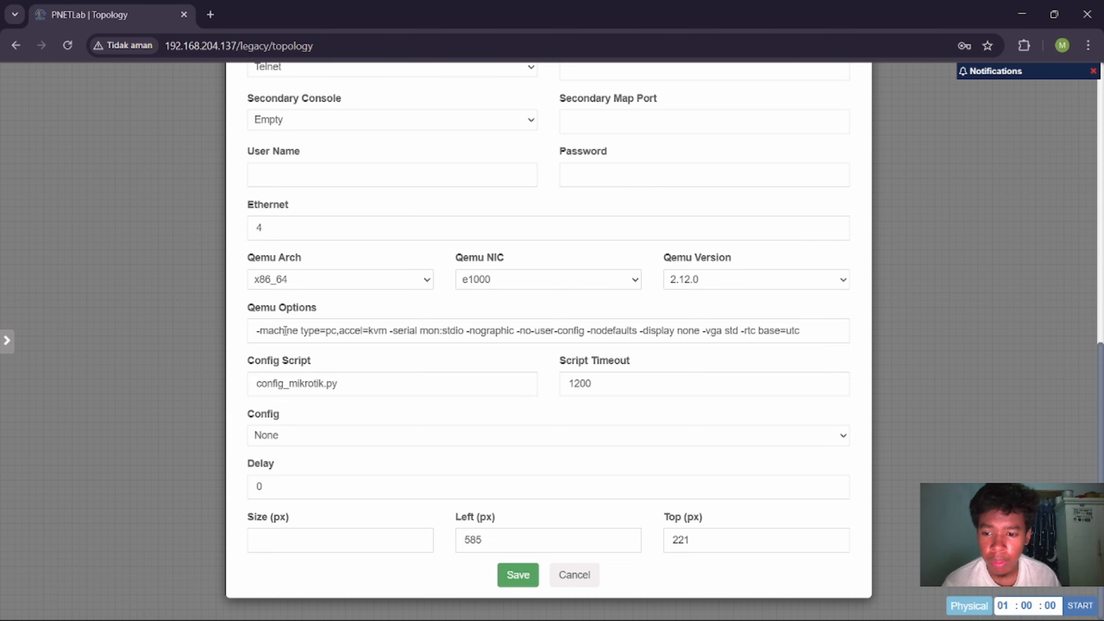
drag(807, 335, 94, 256)
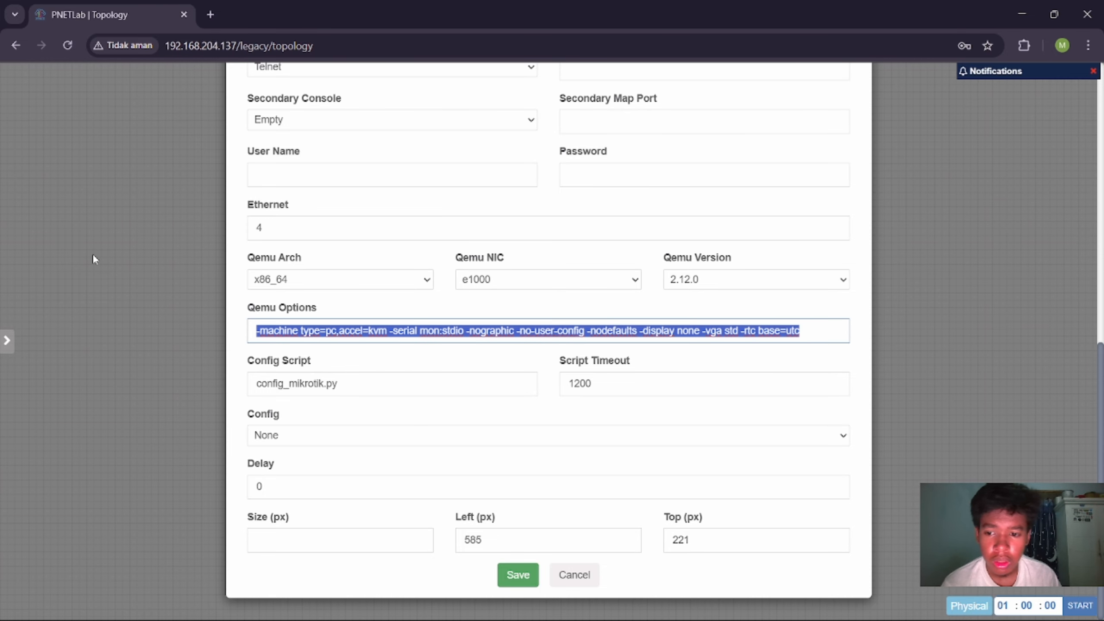
key(BackSpace)
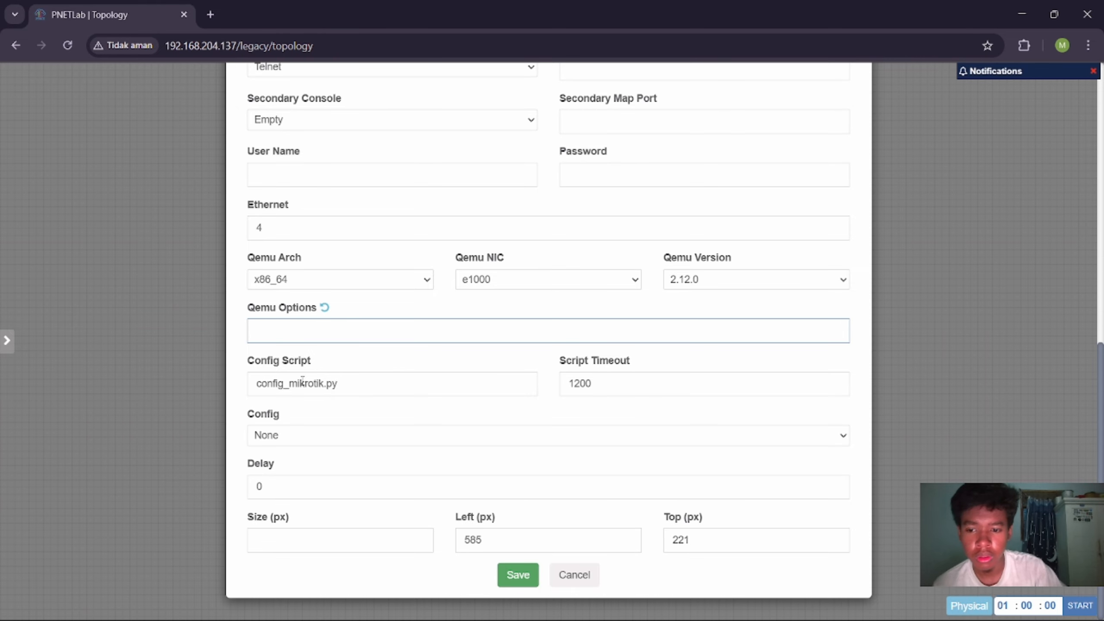
Review the node settings and save the node named Mikrotik with image mikrotik-6.8.7 to the topology
scroll(489, 307, up, 10)
scroll(520, 303, down, 10)
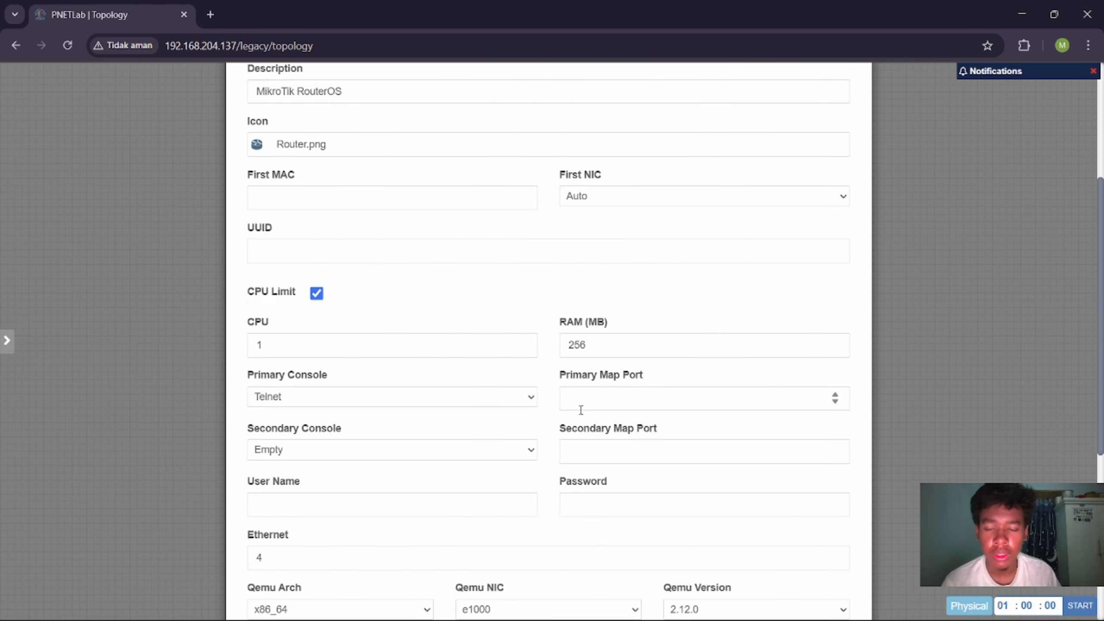
scroll(516, 245, up, 7)
scroll(517, 245, up, 5)
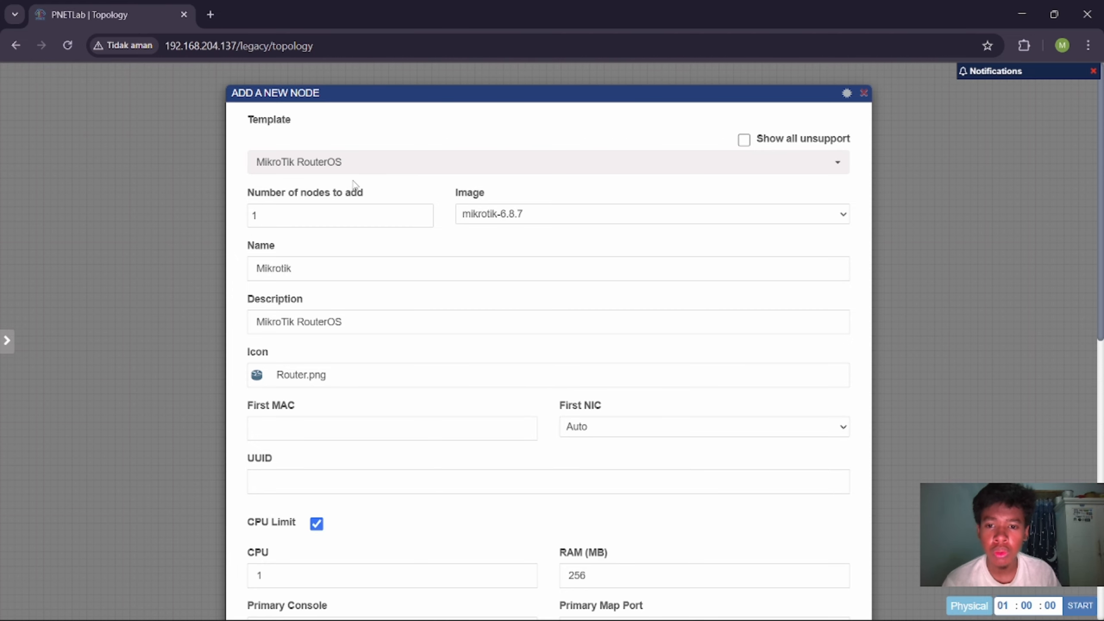
scroll(394, 278, down, 10)
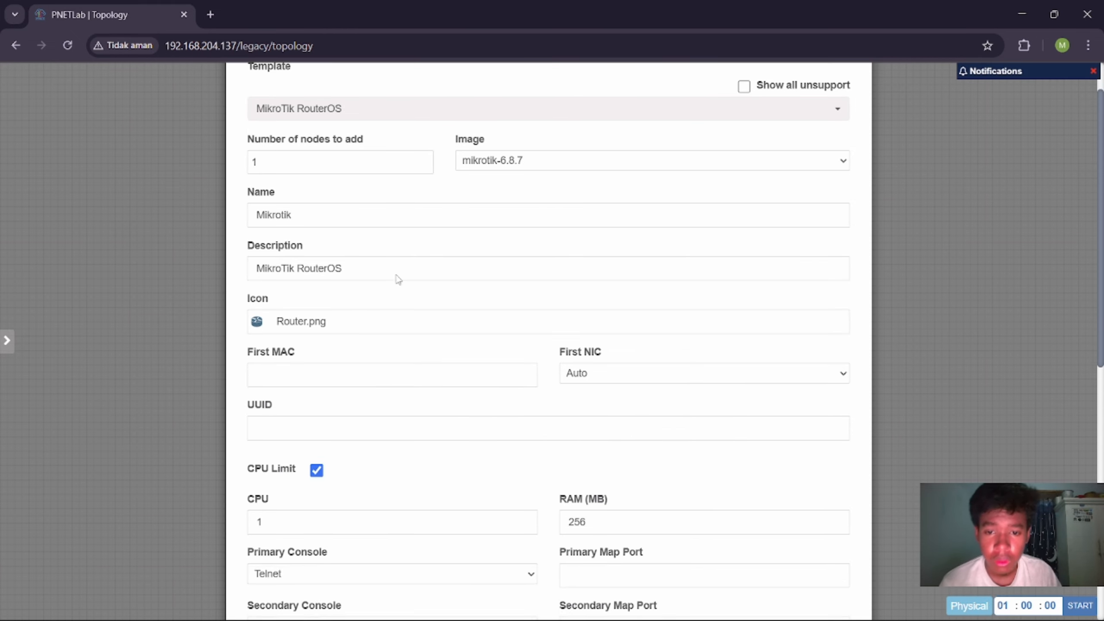
click(537, 573)
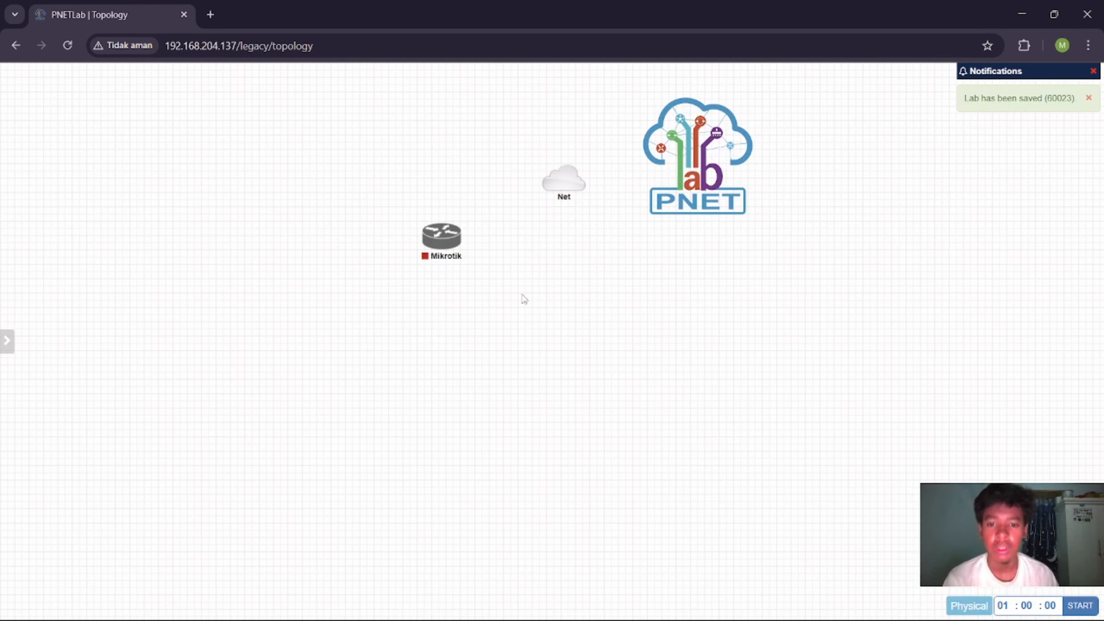
Connect the Net cloud to interface eth1 of the Mikrotik node and start the node
mouse_move(579, 186)
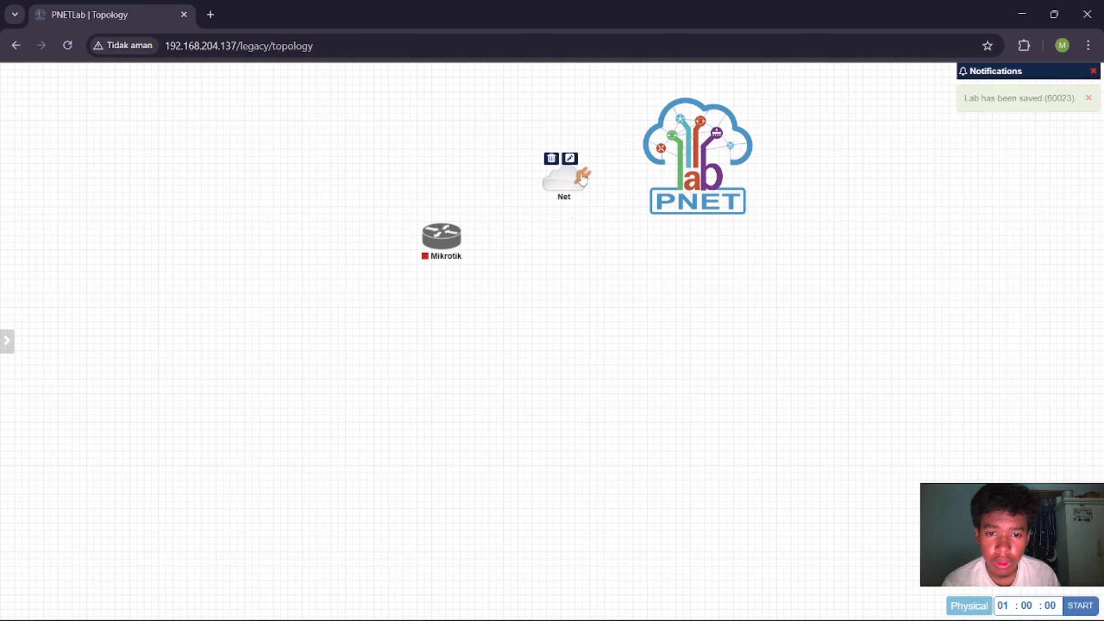
drag(581, 174, 441, 233)
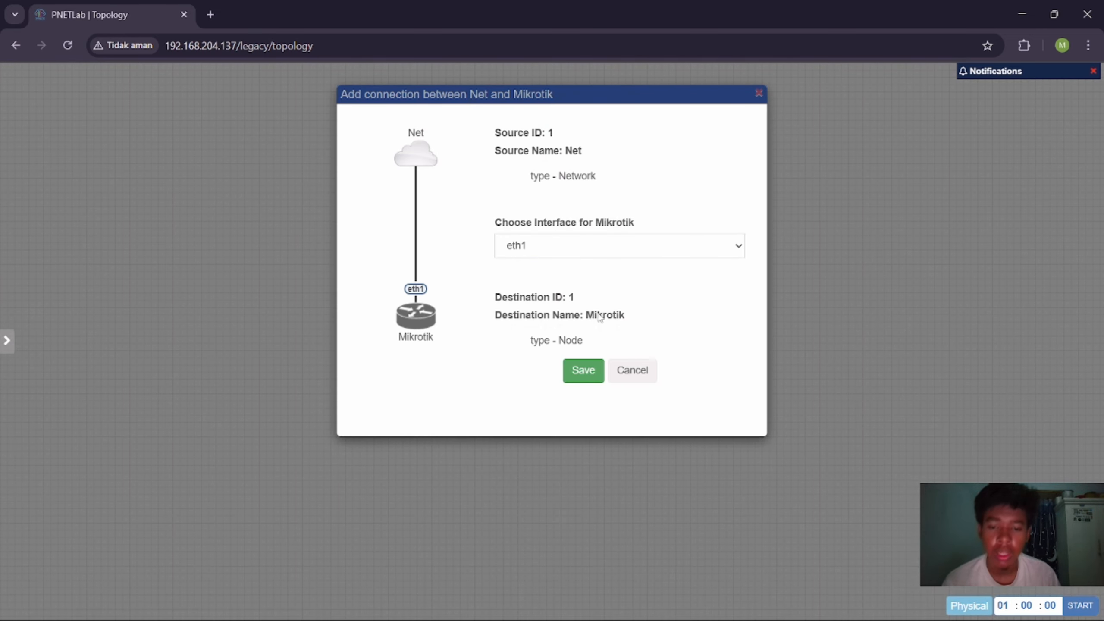
click(584, 373)
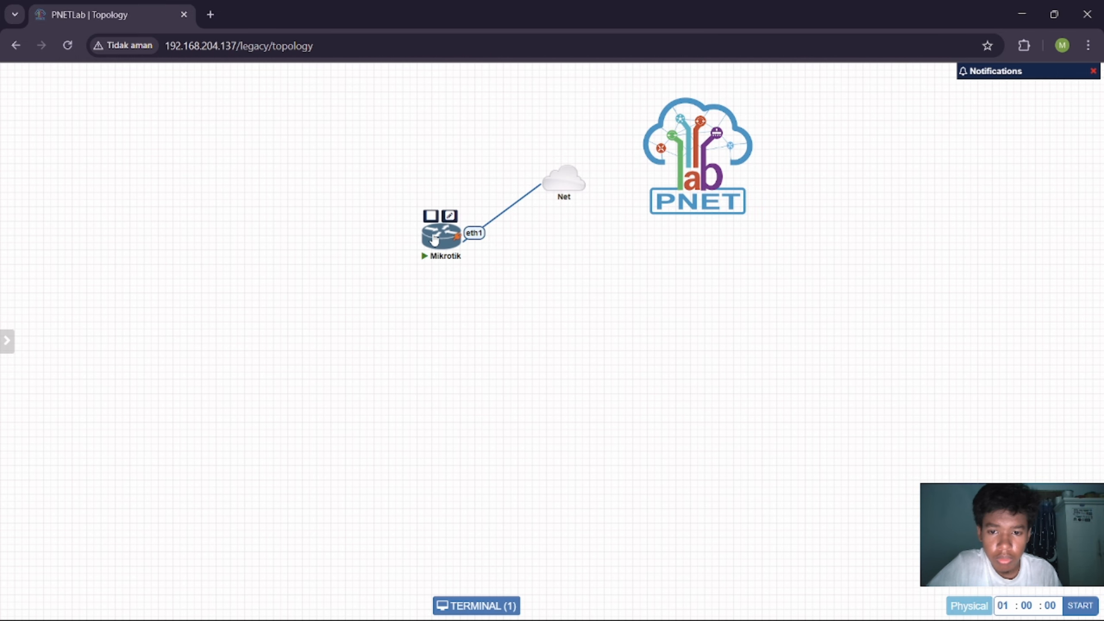
Open the Mikrotik node's console and log in as admin, leaving the password blank
click(435, 238)
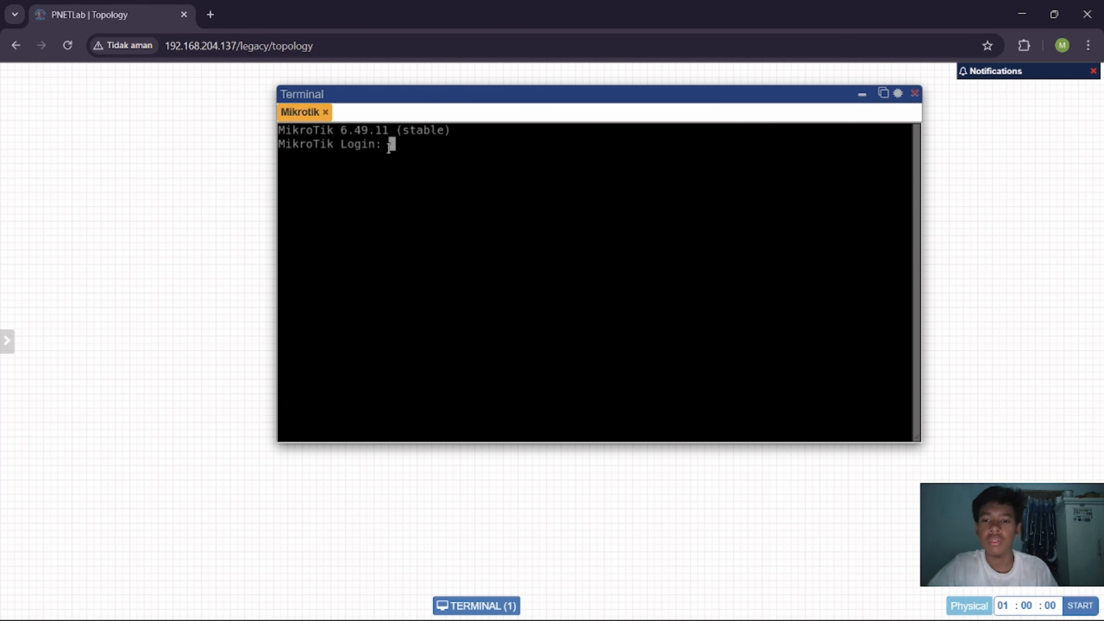
text(a)
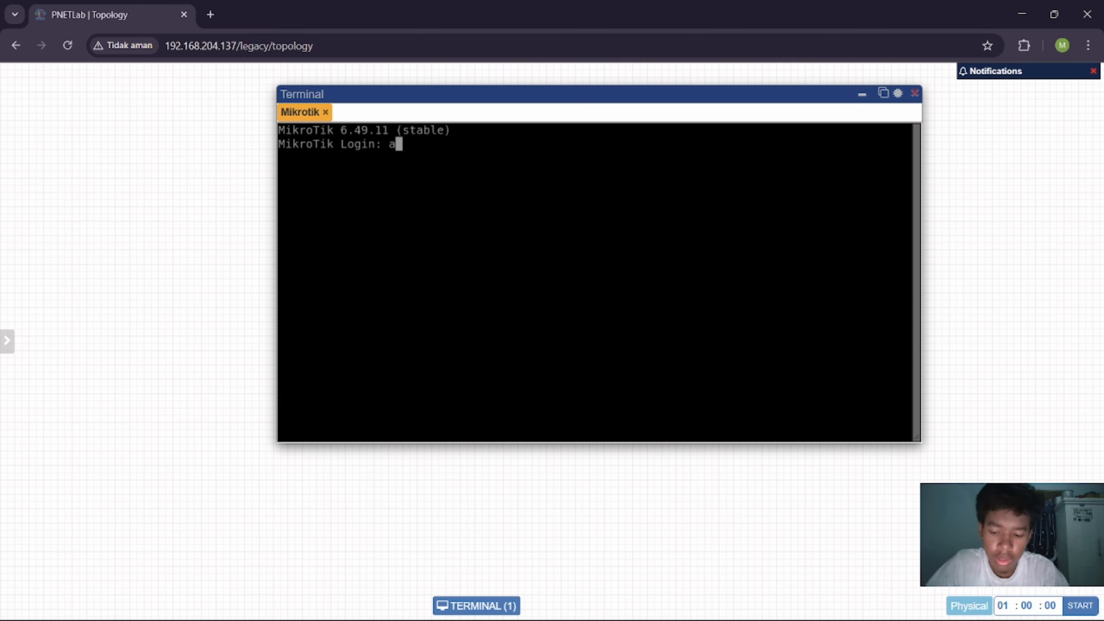
text(dmin)
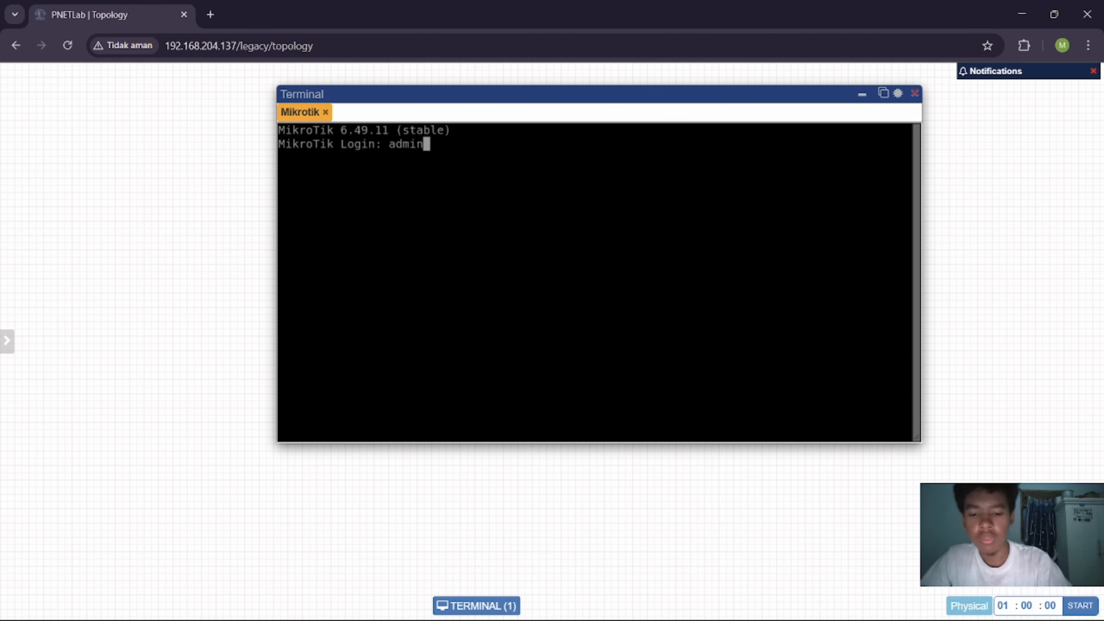
key(Return)
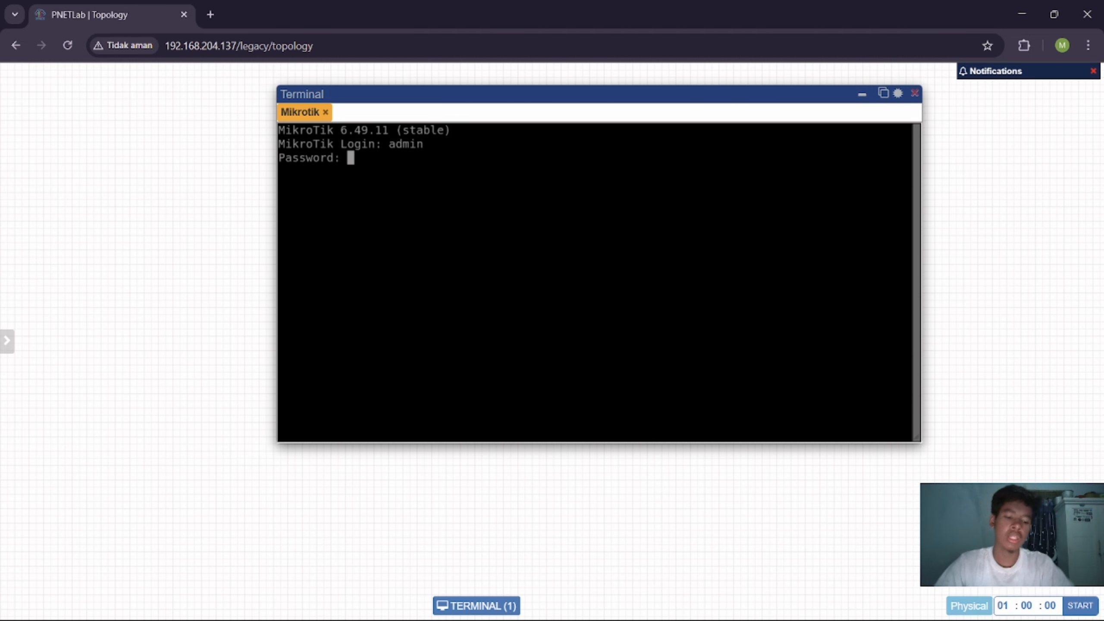
key(Return)
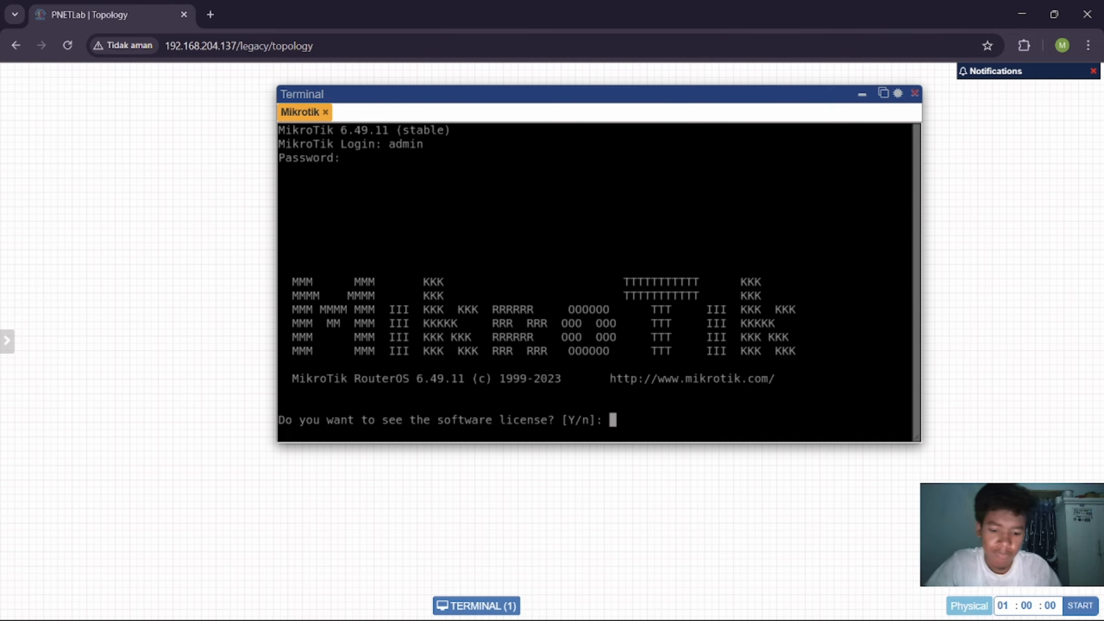
Display the RouterOS software license and abort it partway through
key(Return)
key(Return)
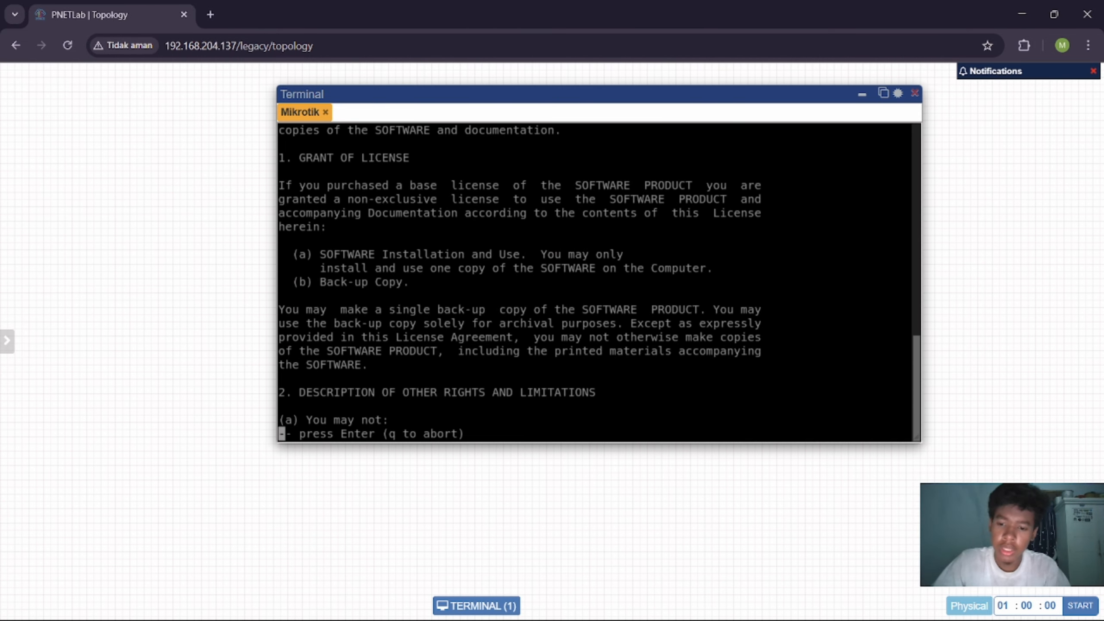
key(q)
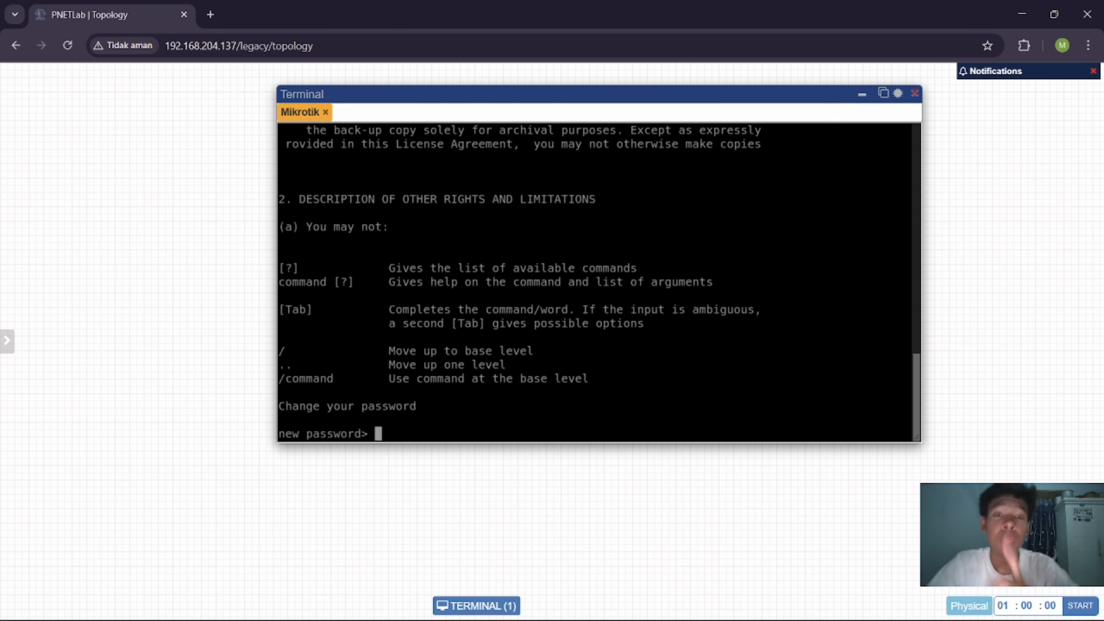
Enter the new password for the admin account and repeat it to confirm
text(***)
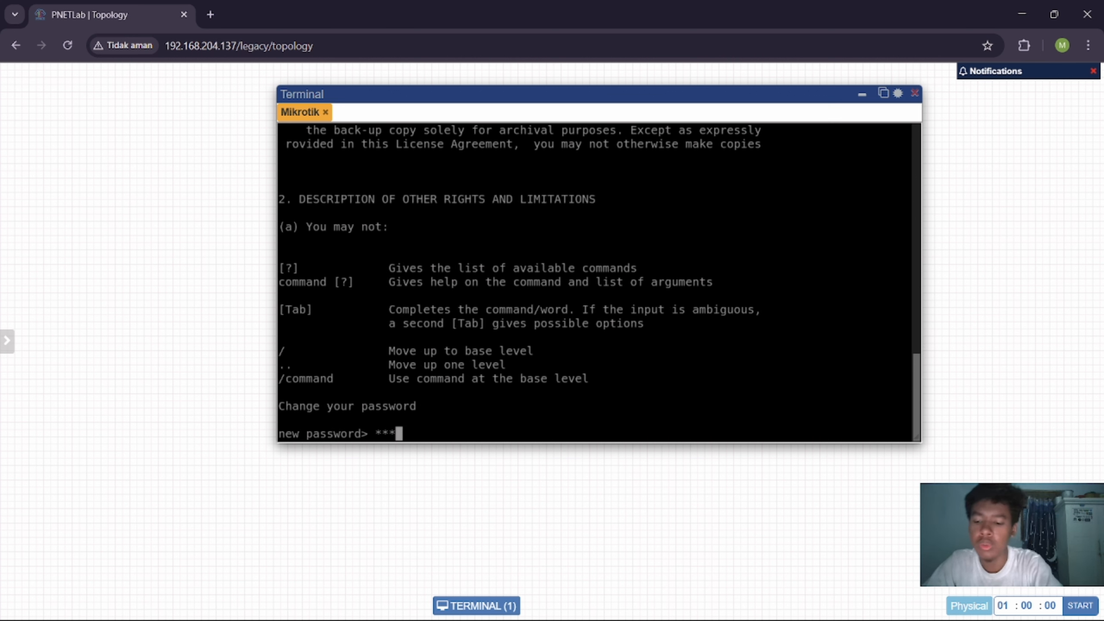
key(Return)
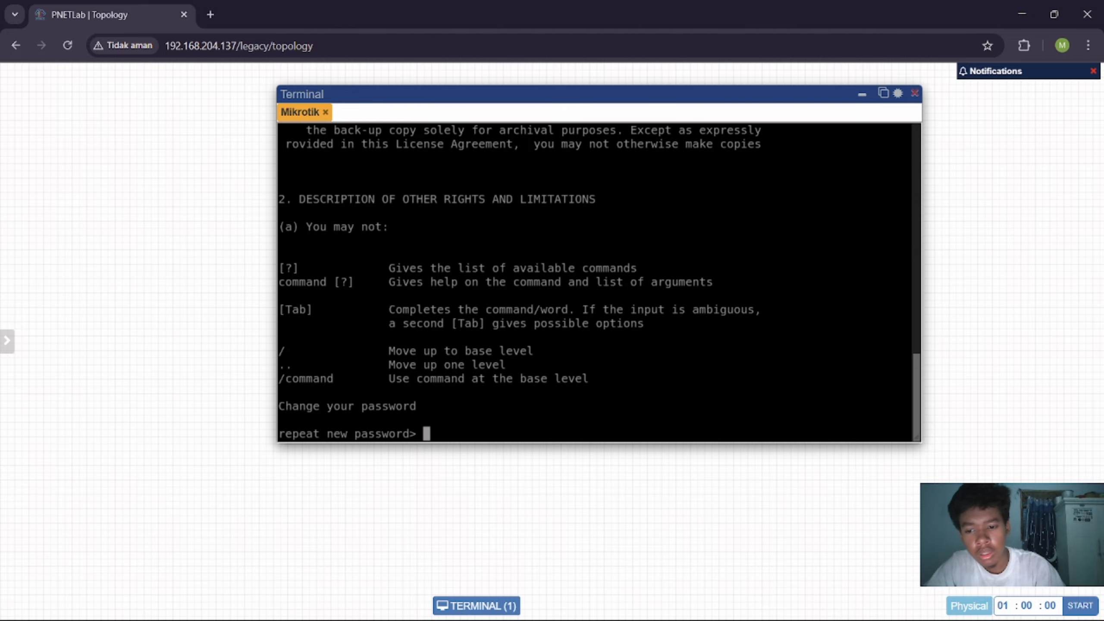
text(***)
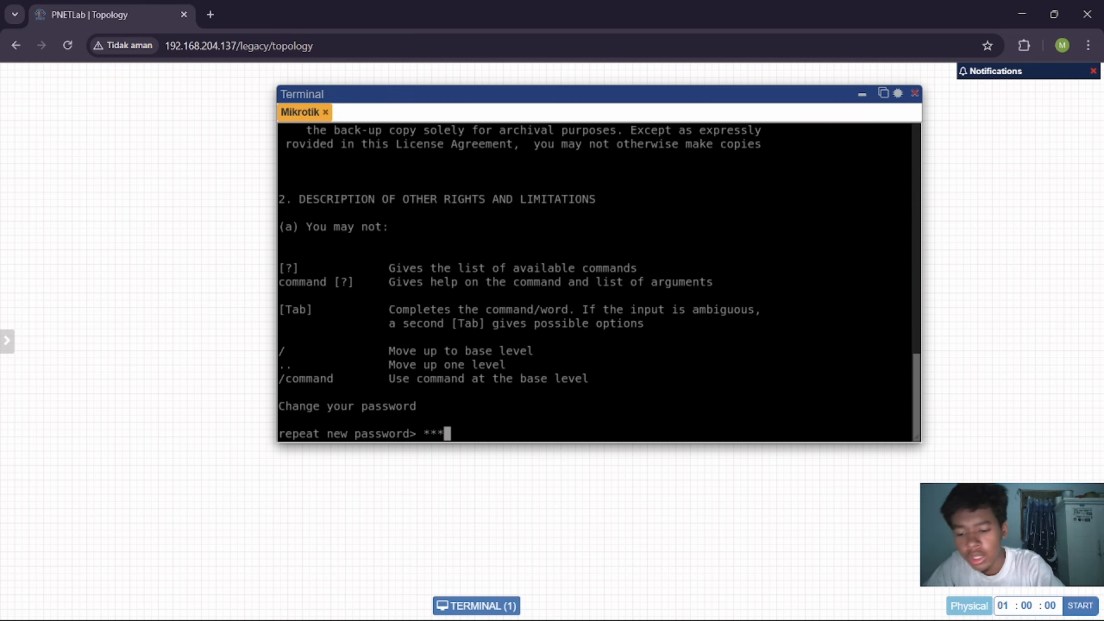
key(Return)
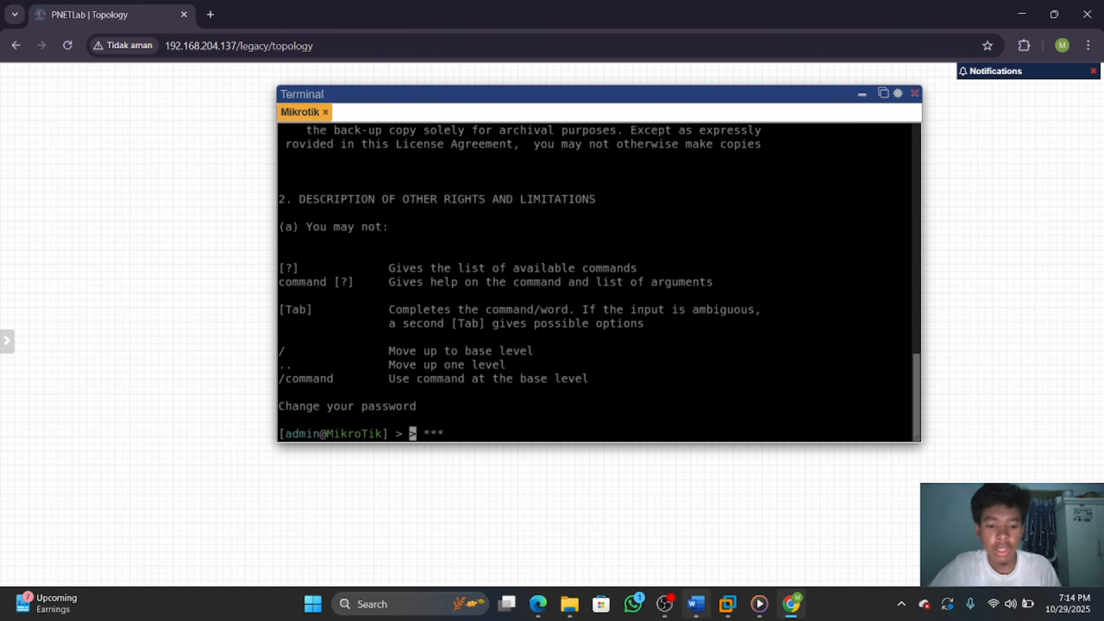
Switch to Word and view the slides on accessing virtual MikroTik with WinBox and RouterBoard with WebFig
click(696, 604)
scroll(709, 444, down, 2)
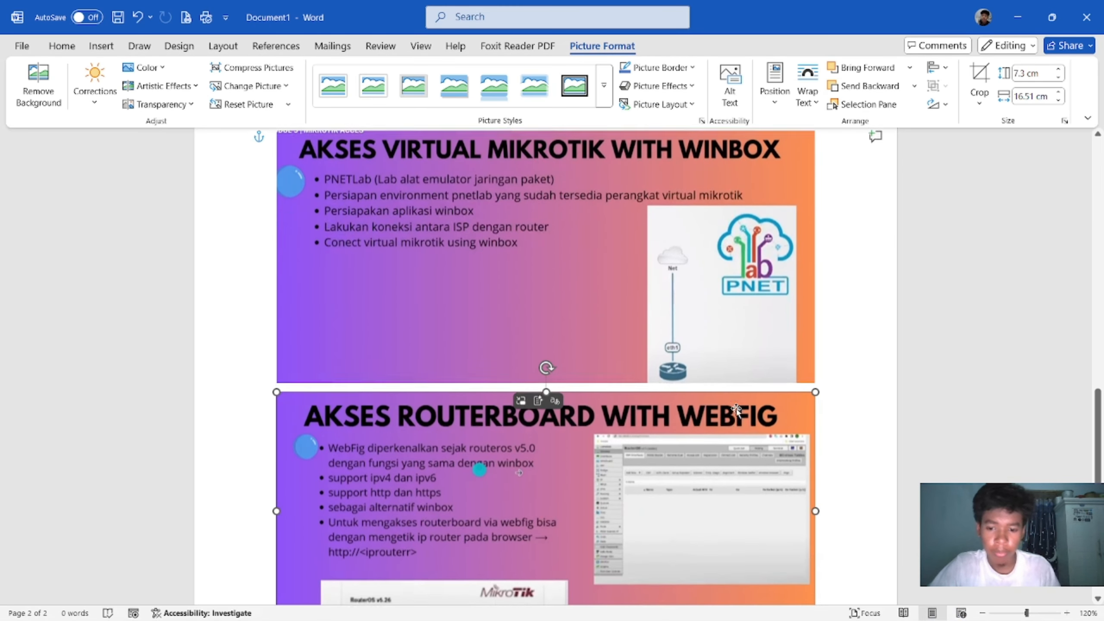
Read the slide on accessing RouterBoard with WebFig down to its last bullet
scroll(680, 383, down, 1)
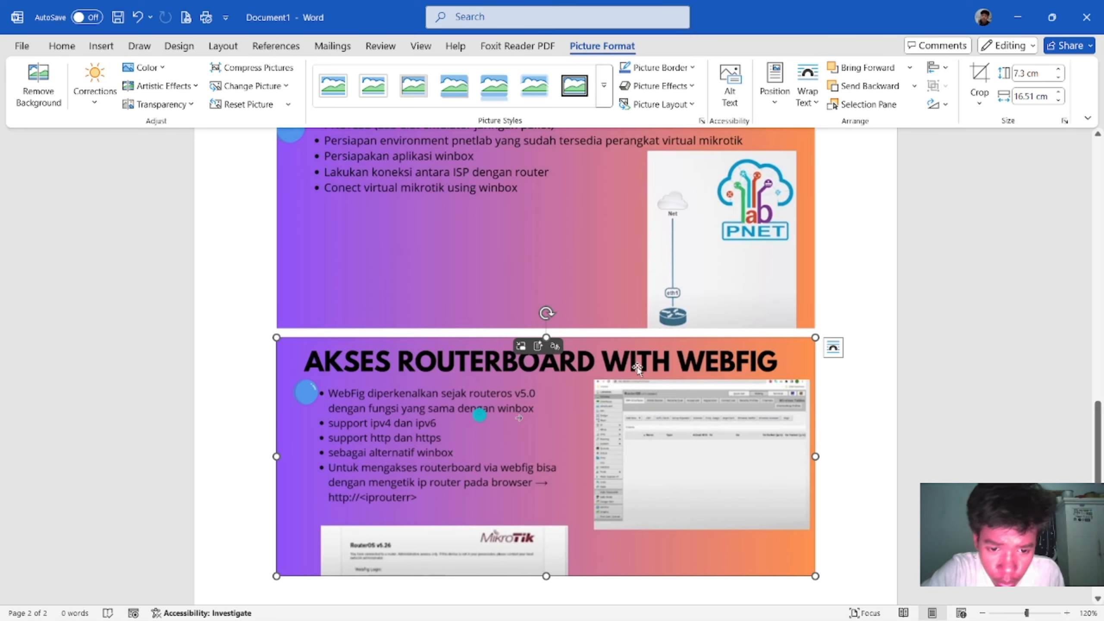
scroll(306, 424, down, 1)
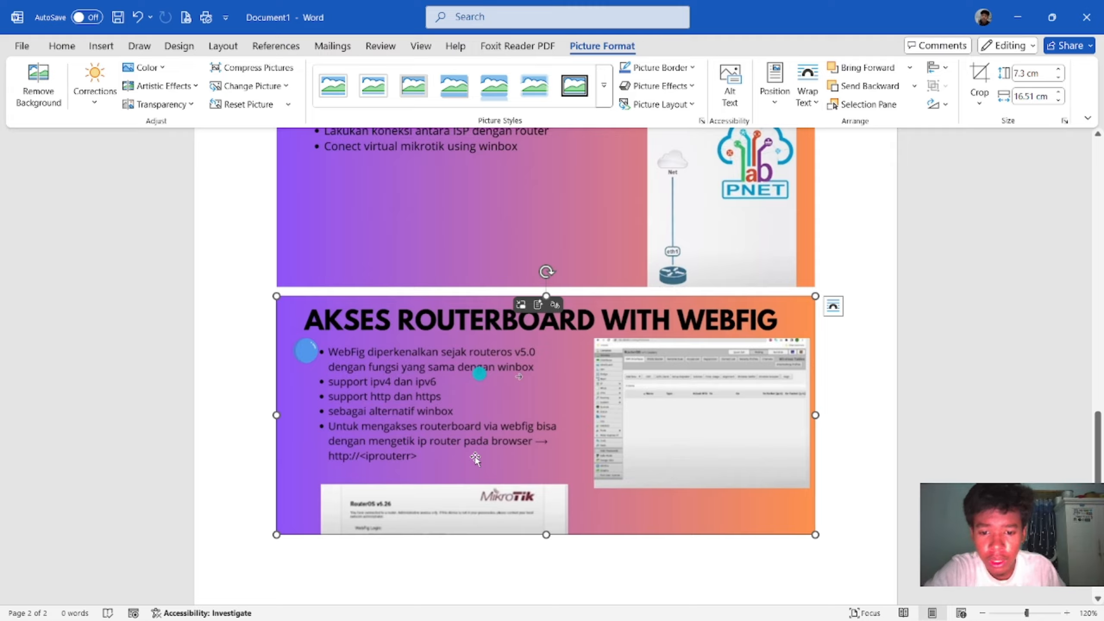
Switch to PNETLab in Chrome and run "ip address print" in the Mikrotik console to check the router's addresses
mouse_move(633, 619)
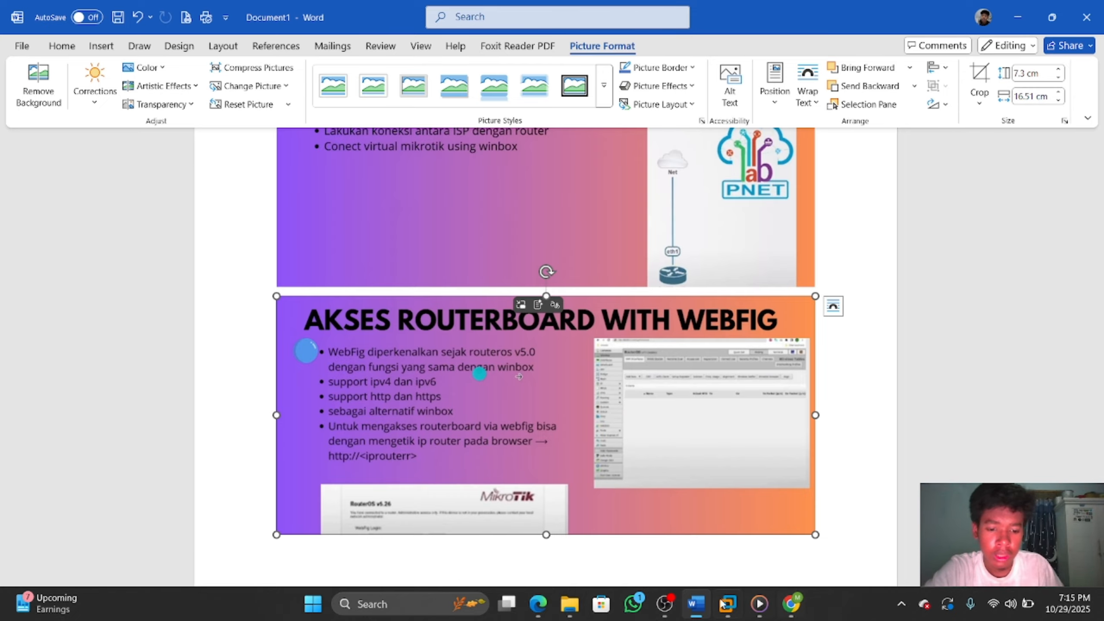
click(798, 611)
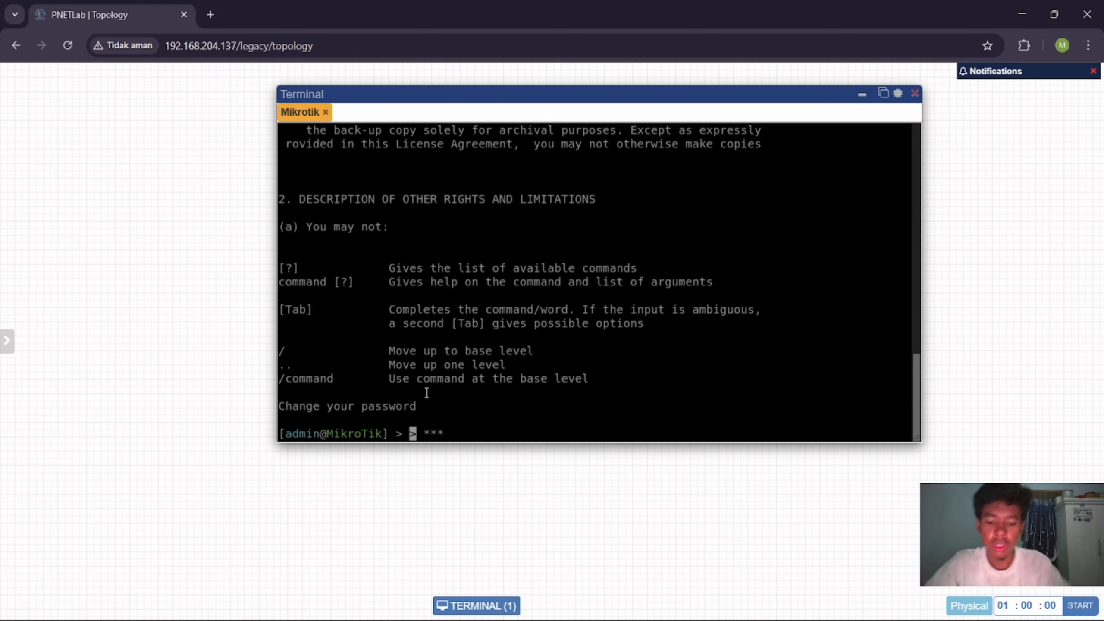
text(ip addr)
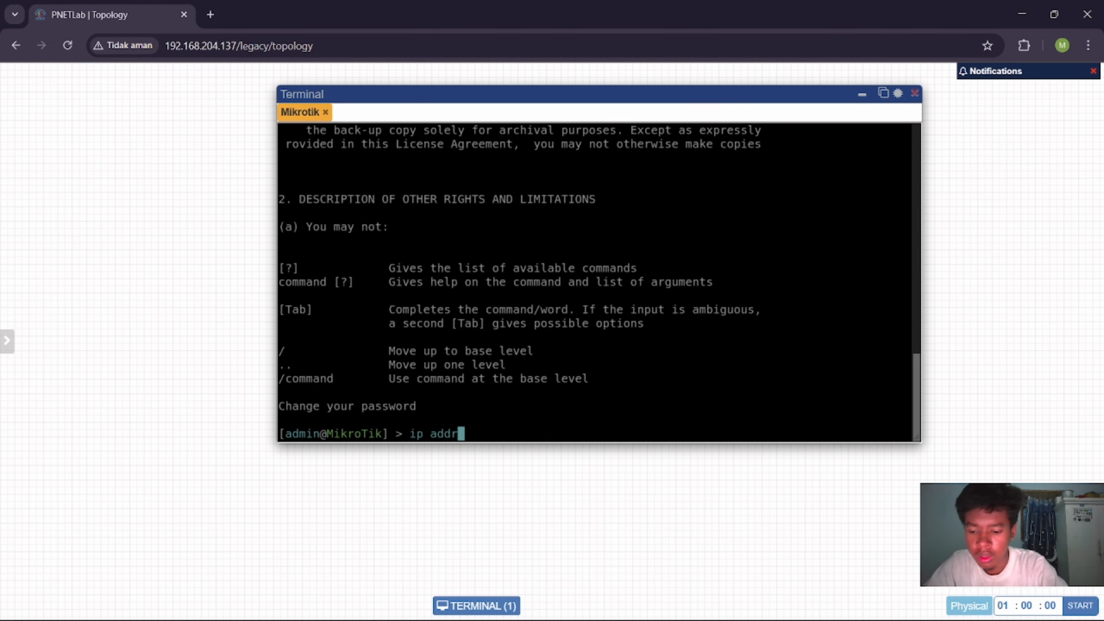
text(ess)
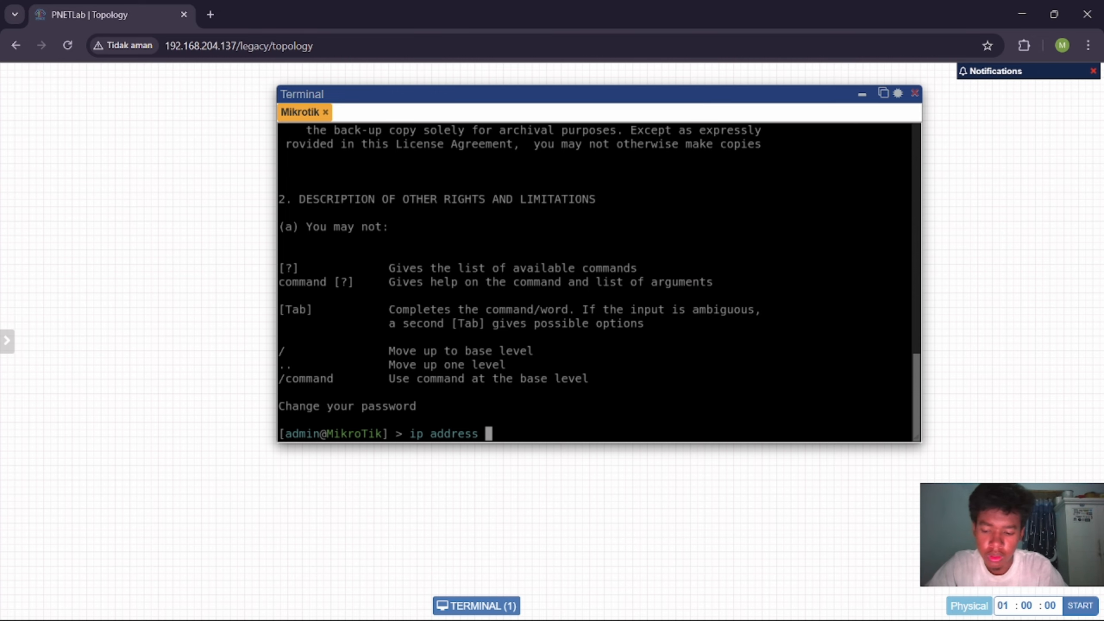
text( print)
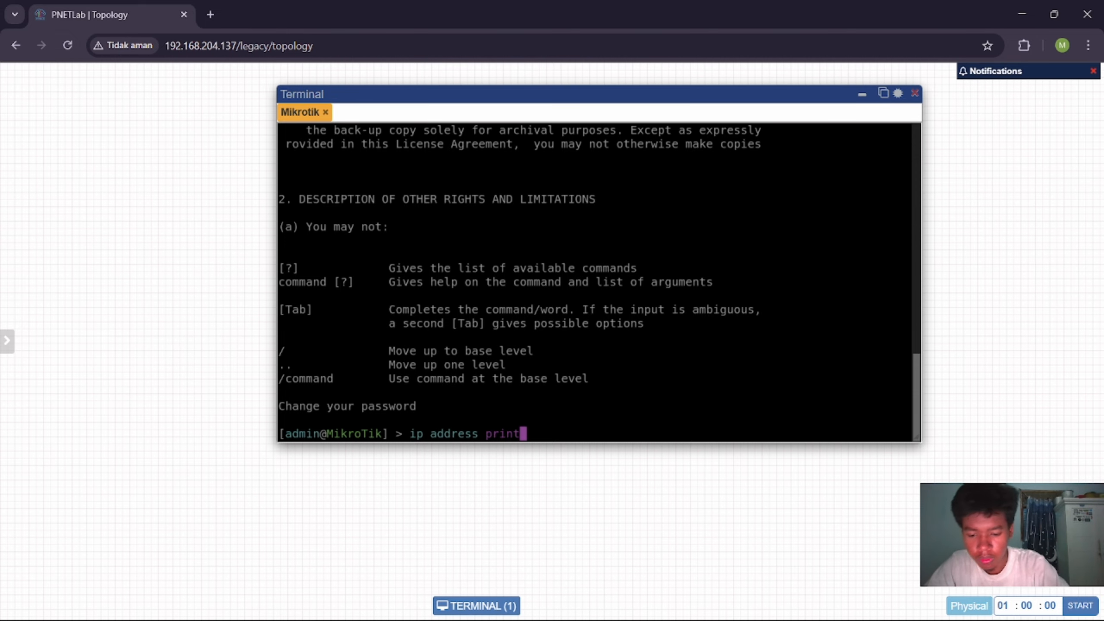
key(Return)
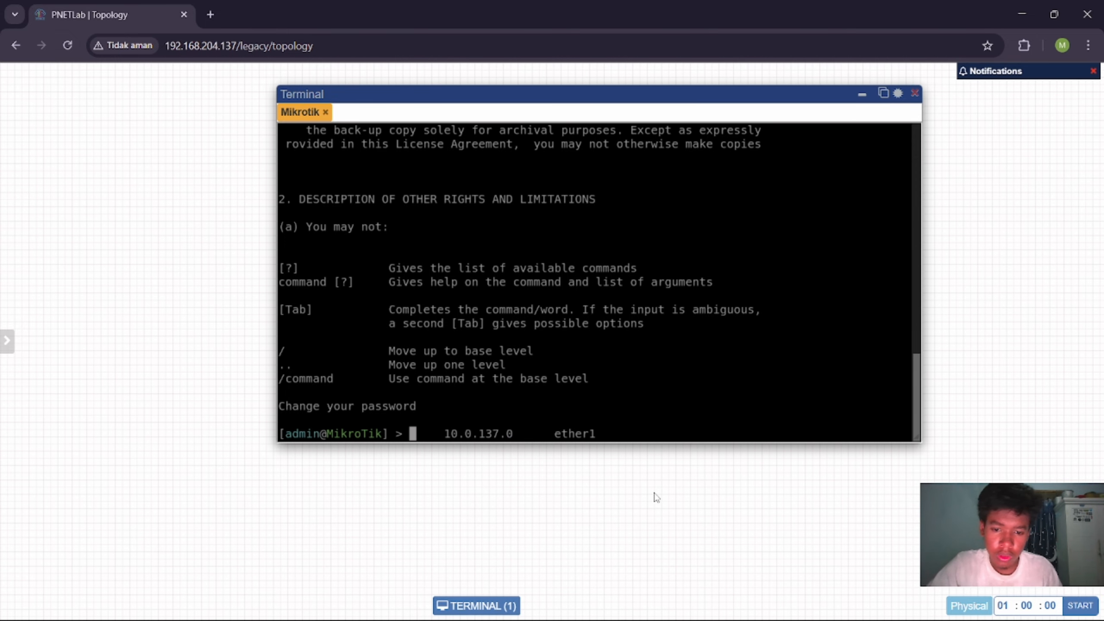
scroll(736, 325, up, 6)
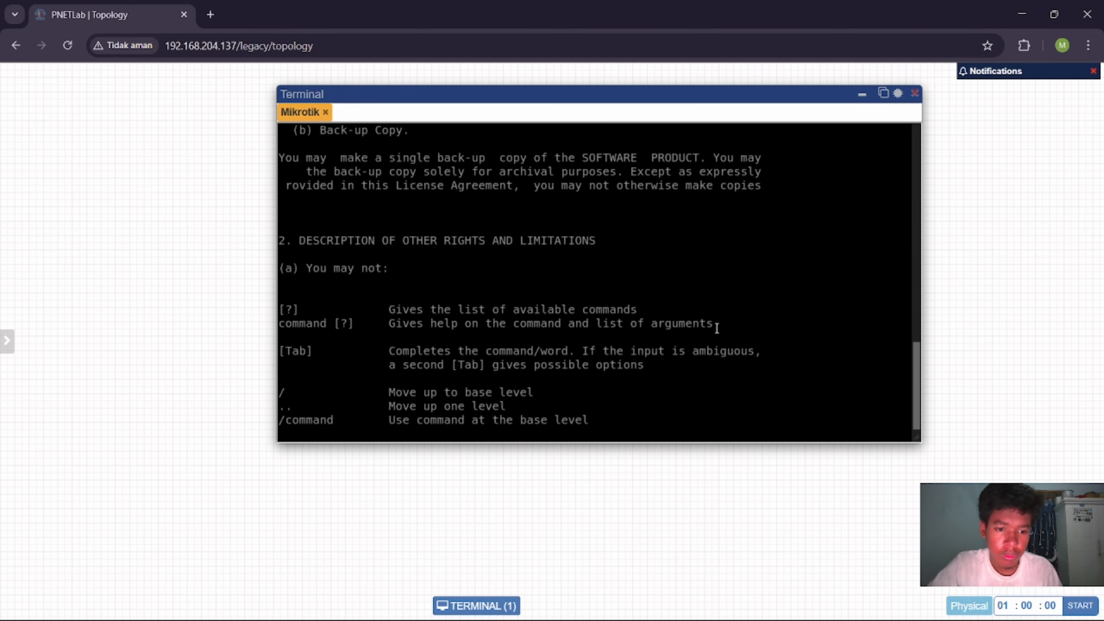
Reload the Mikrotik console over the lab topology and bring up a fresh command prompt
click(882, 94)
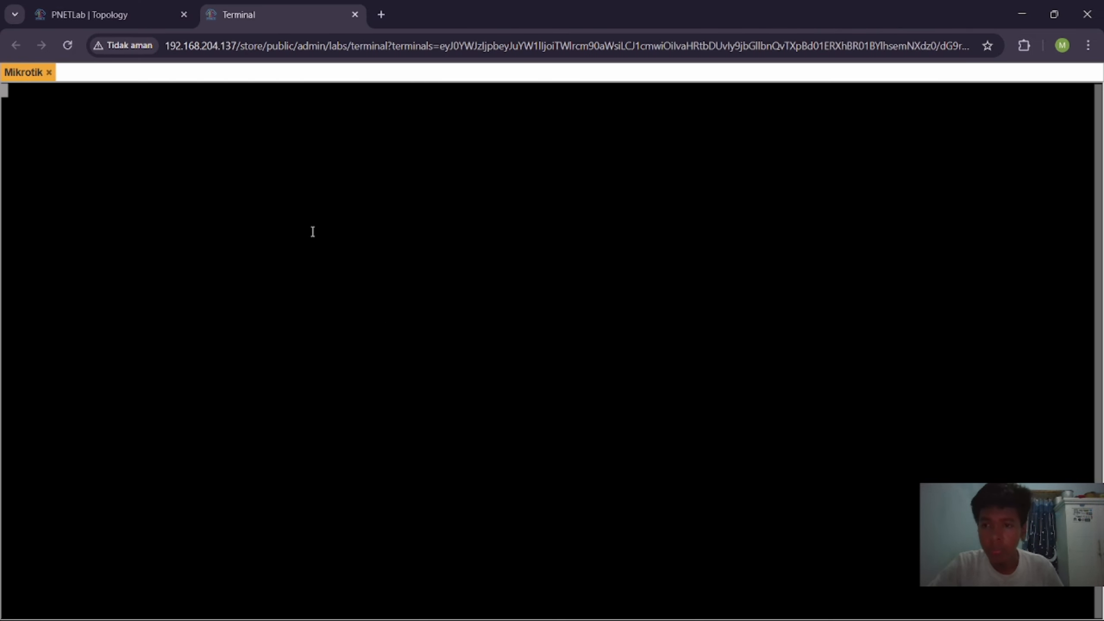
key(ctrl+w)
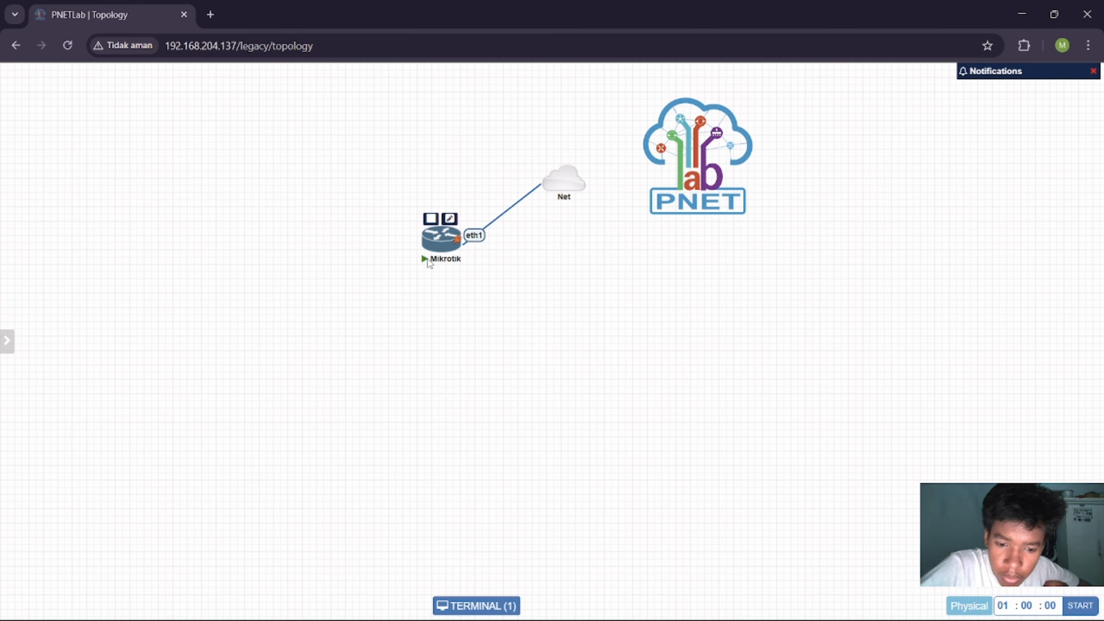
click(474, 604)
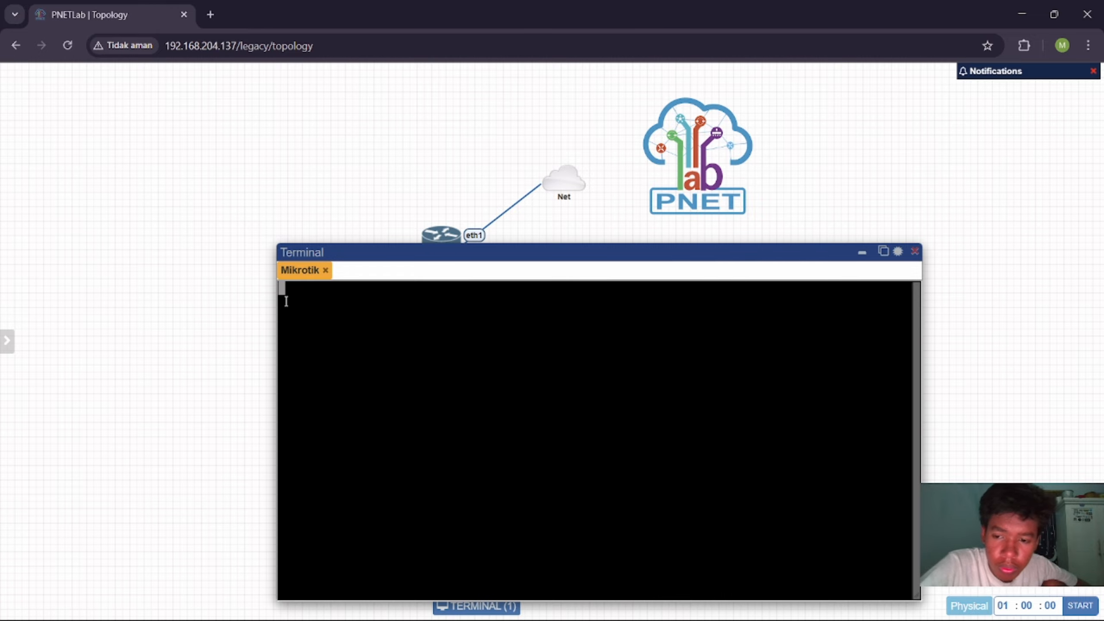
key(Return)
key(Return)
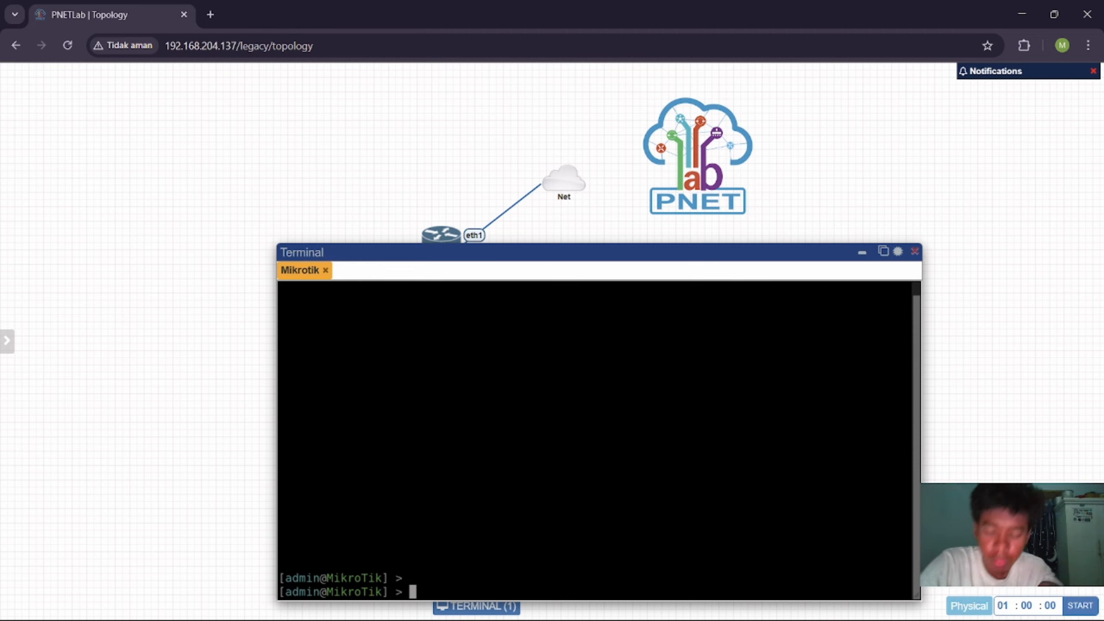
List the router's addresses again with "ip address print" and examine the address assigned to ether1
text(ip)
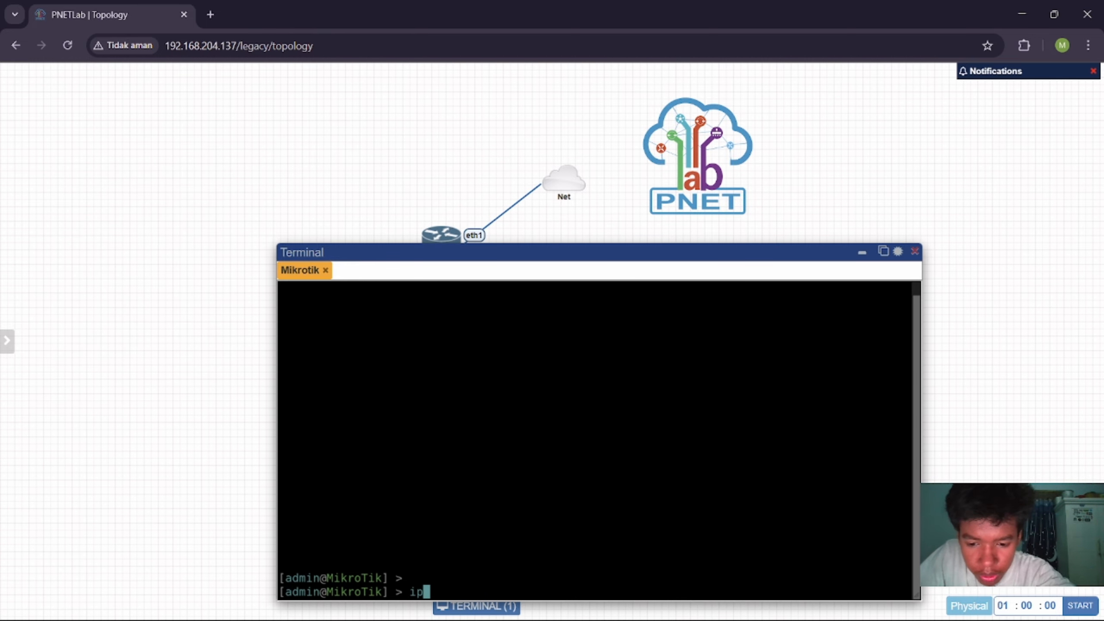
text( addre)
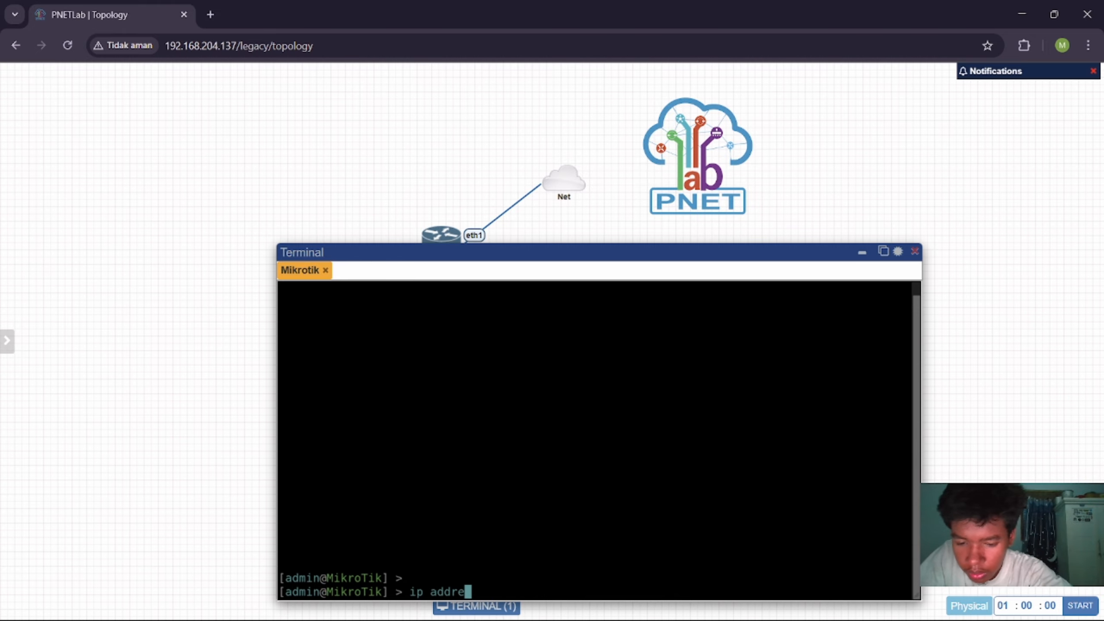
text(ss print)
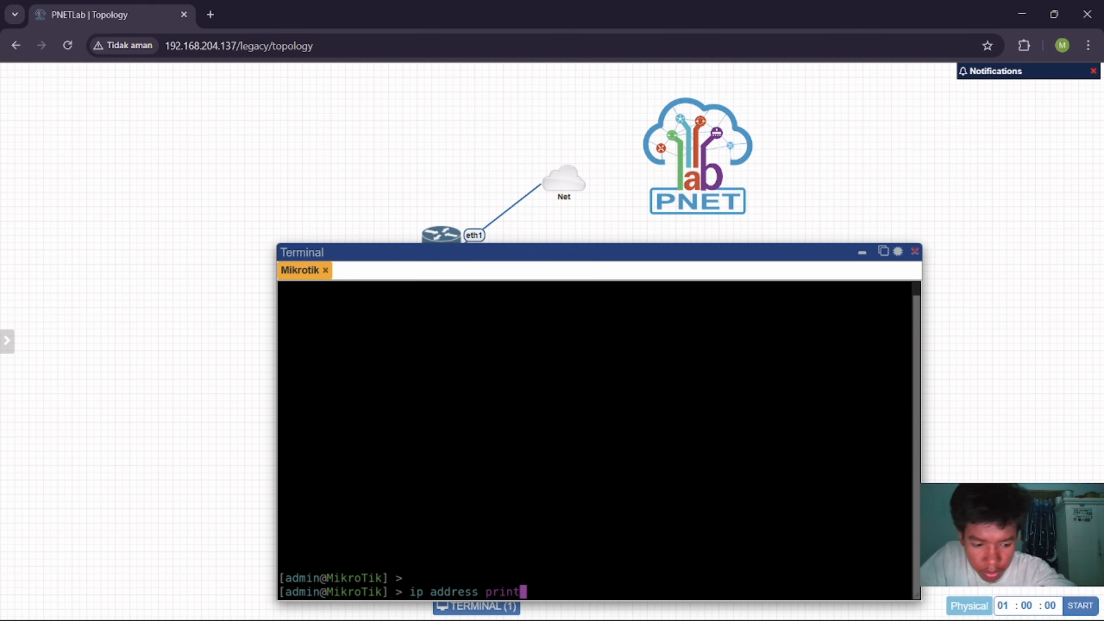
key(Return)
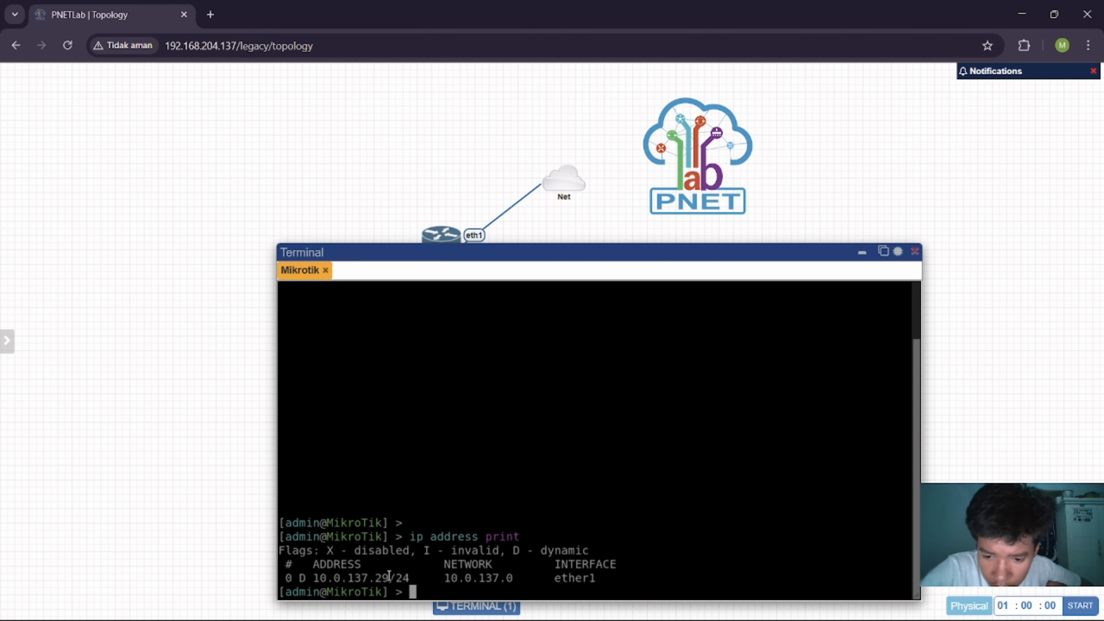
drag(395, 577, 315, 579)
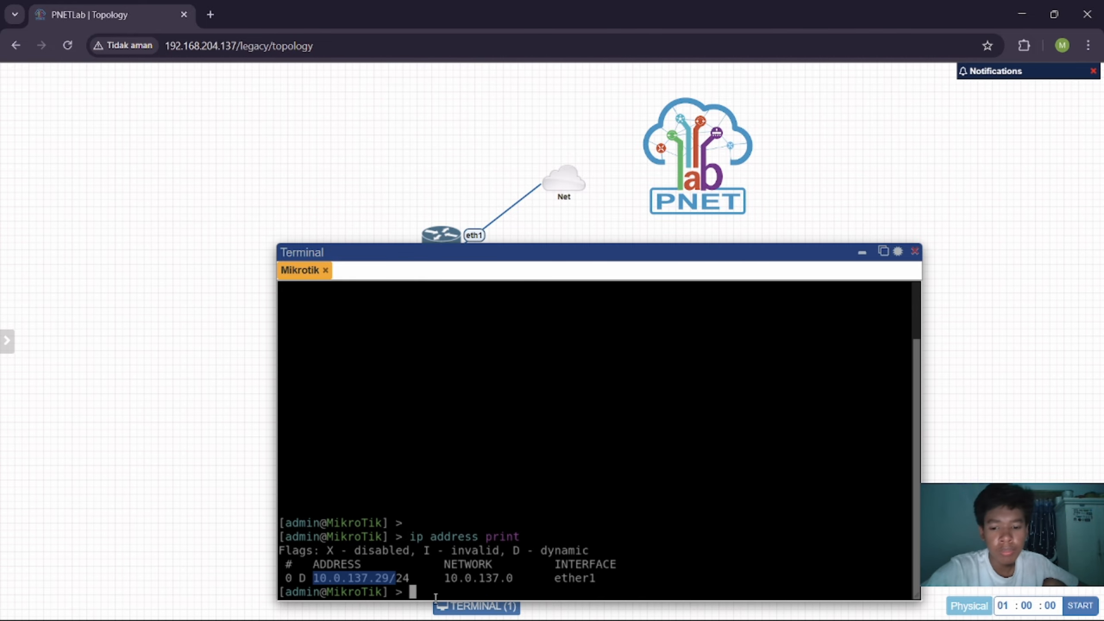
click(407, 570)
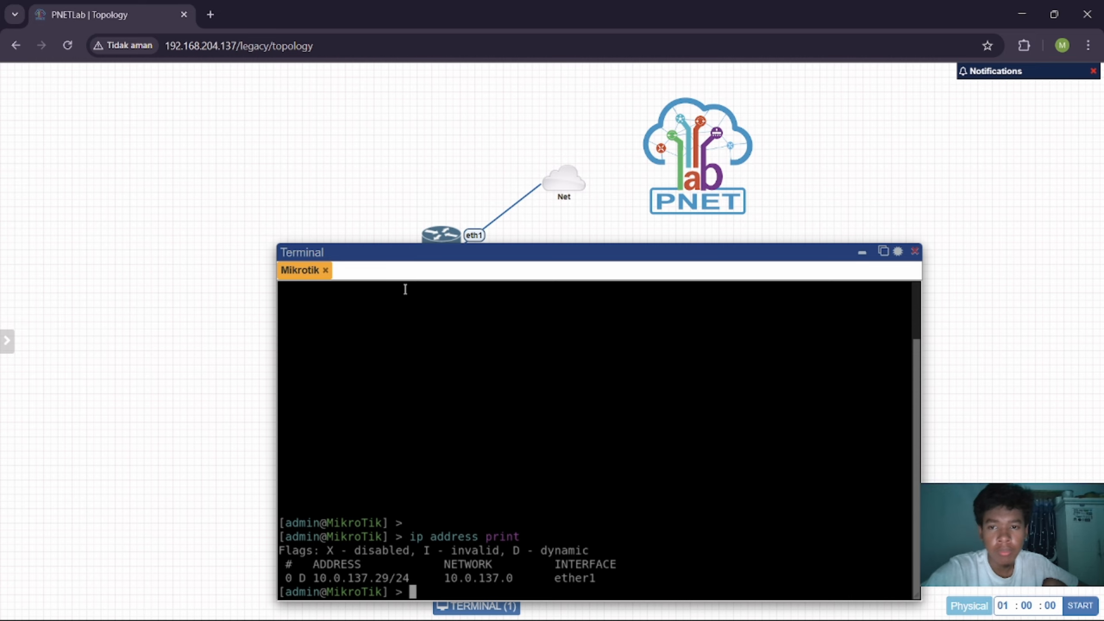
Browse to the router's address 10.0.137.29 in a new browser tab, checking it against the console listing
click(210, 15)
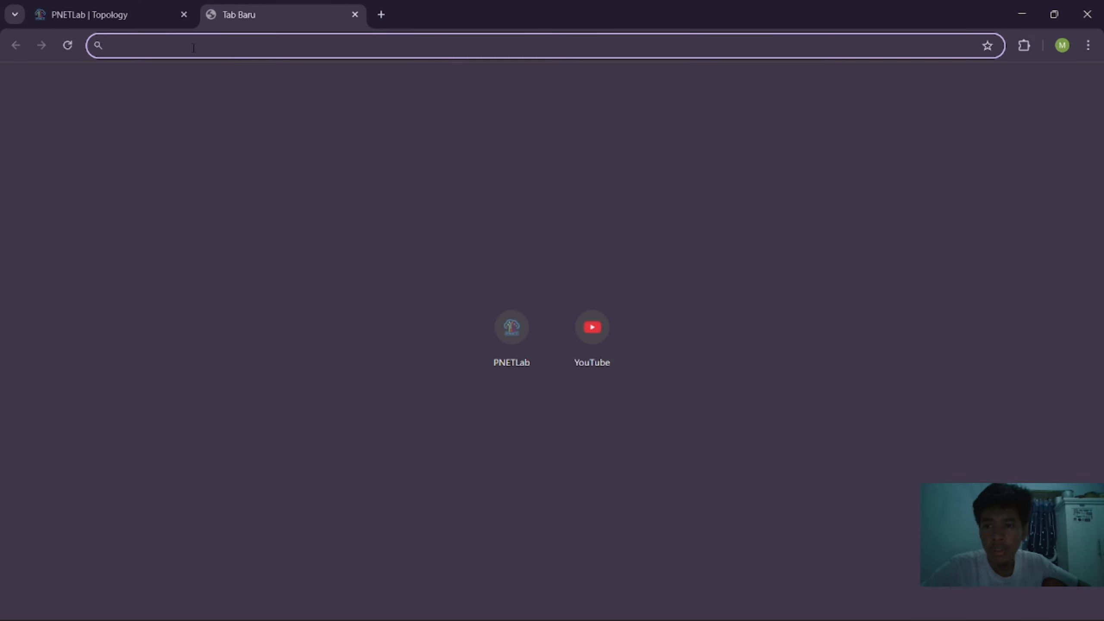
click(77, 14)
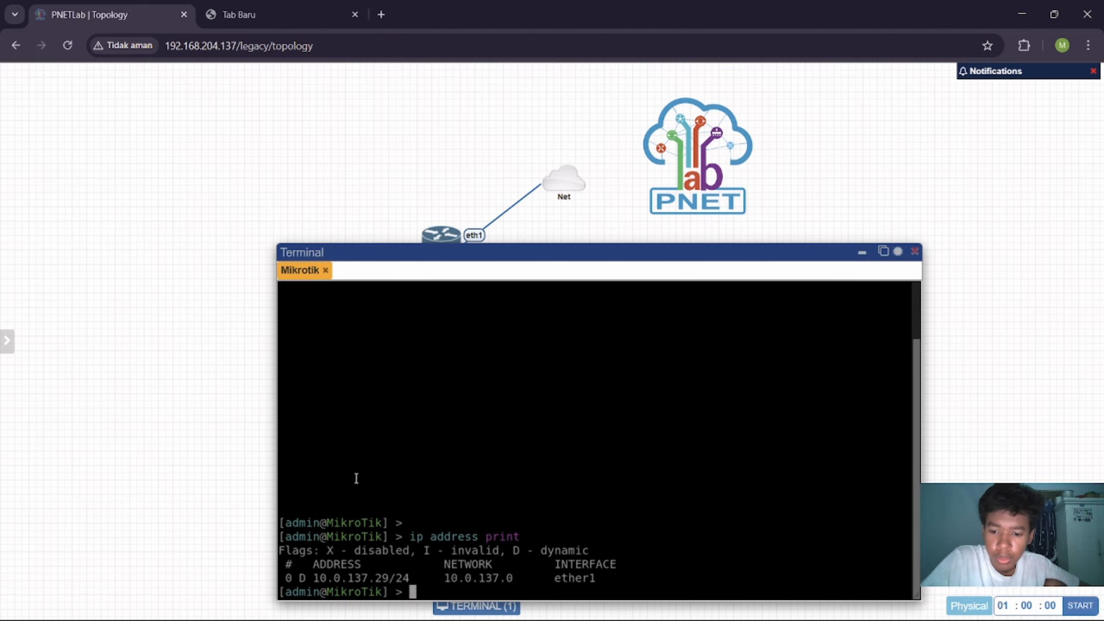
click(283, 10)
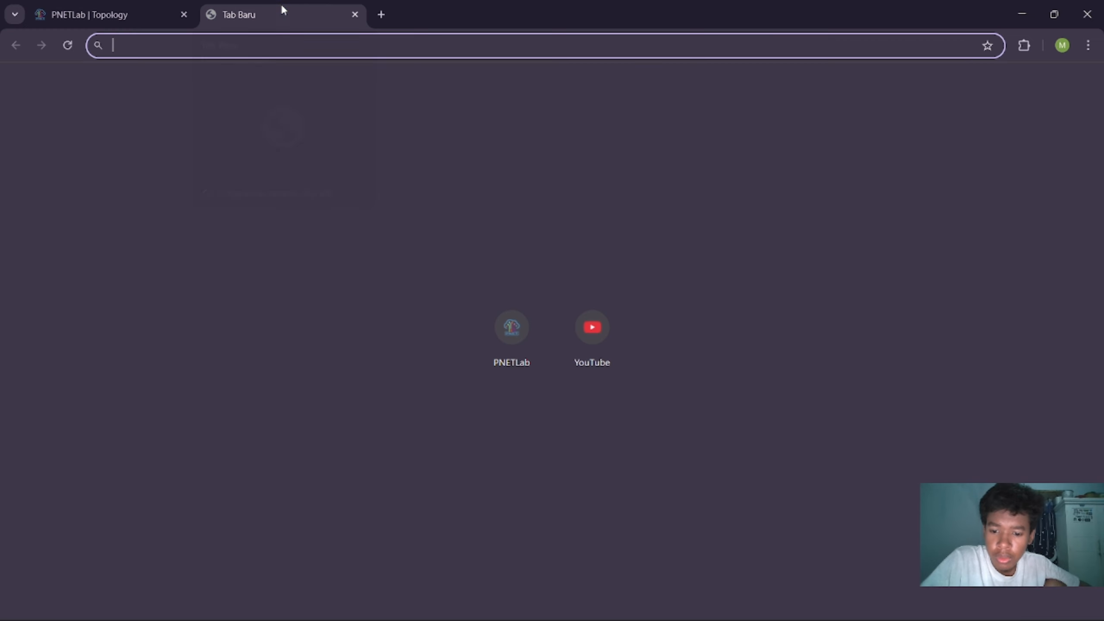
text(10.0)
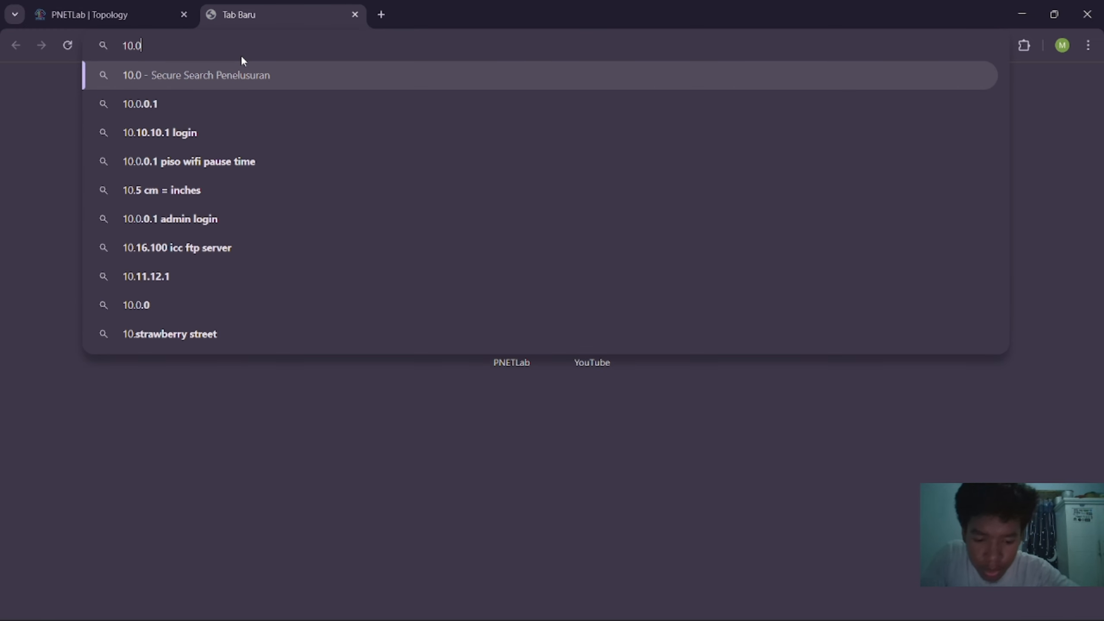
text(.137)
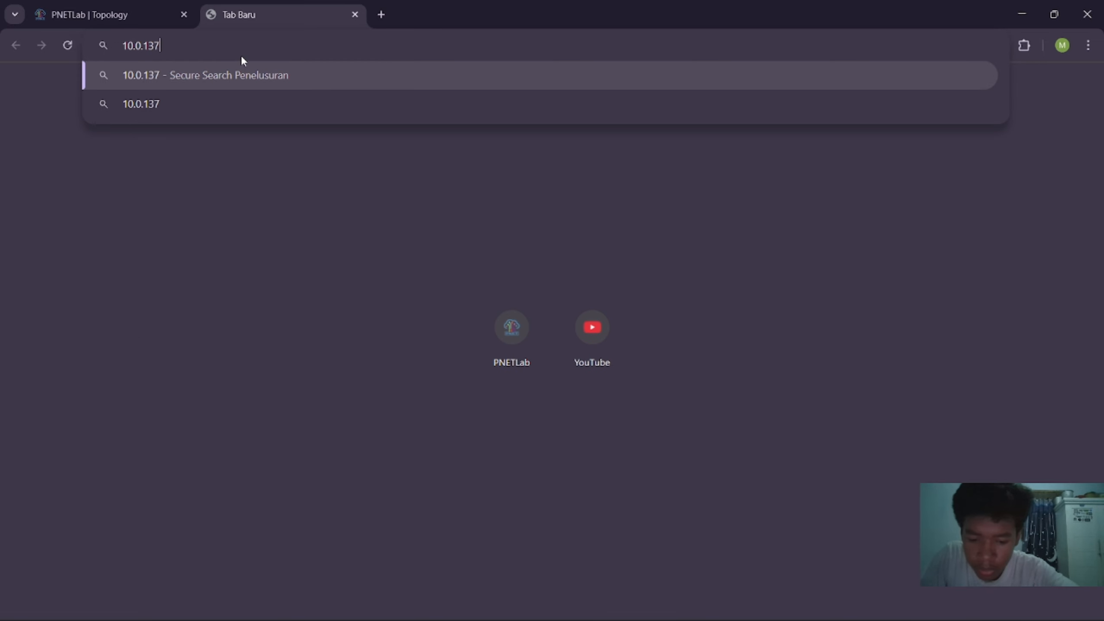
text(.29)
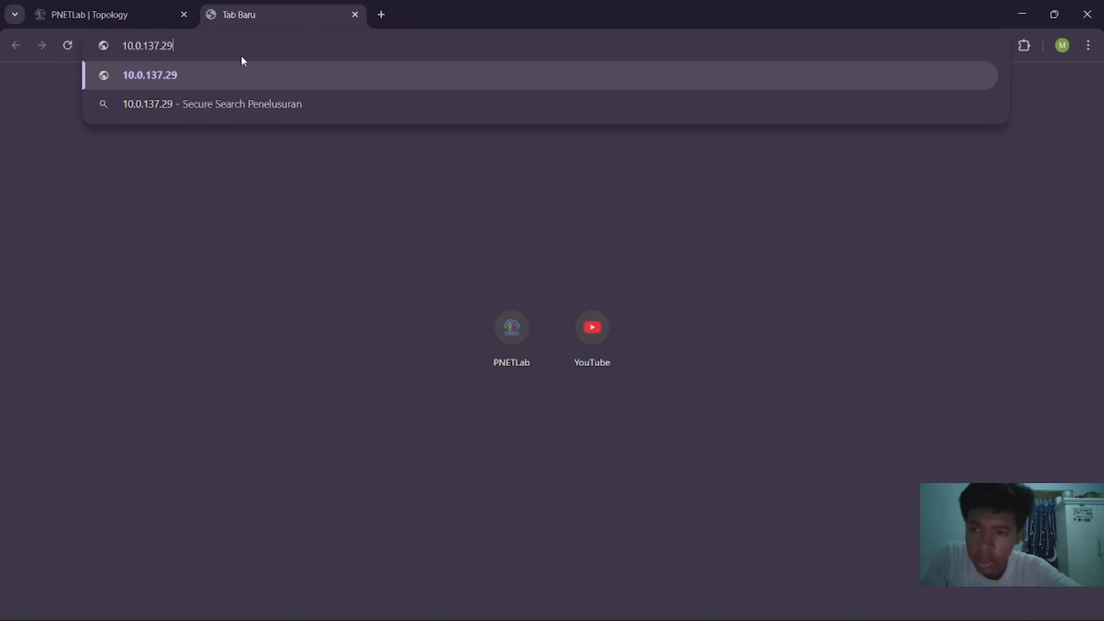
click(148, 13)
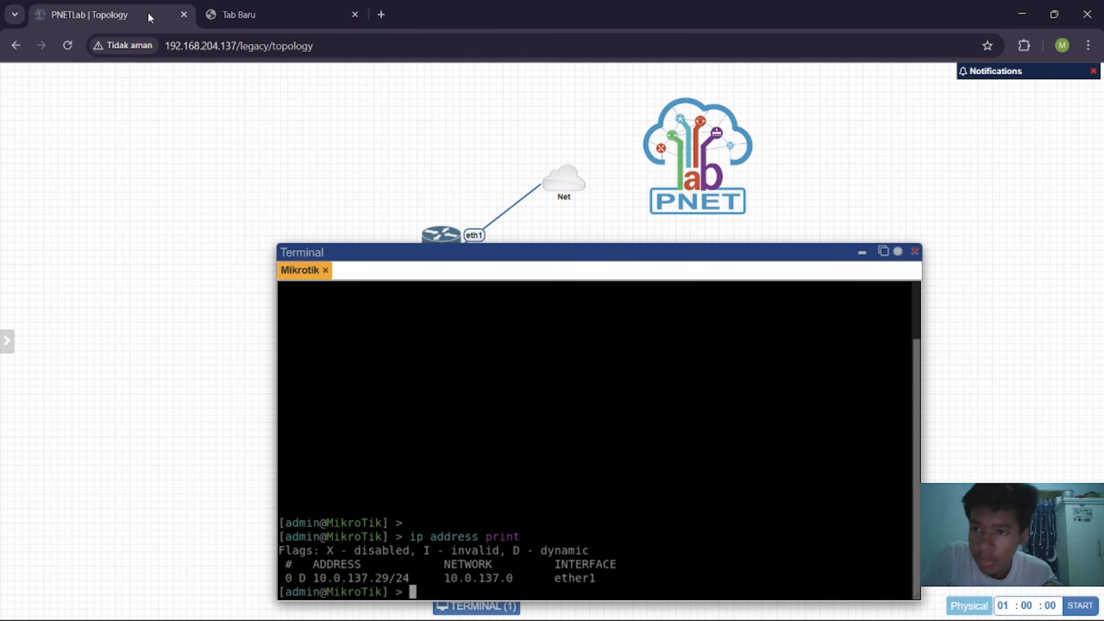
click(246, 14)
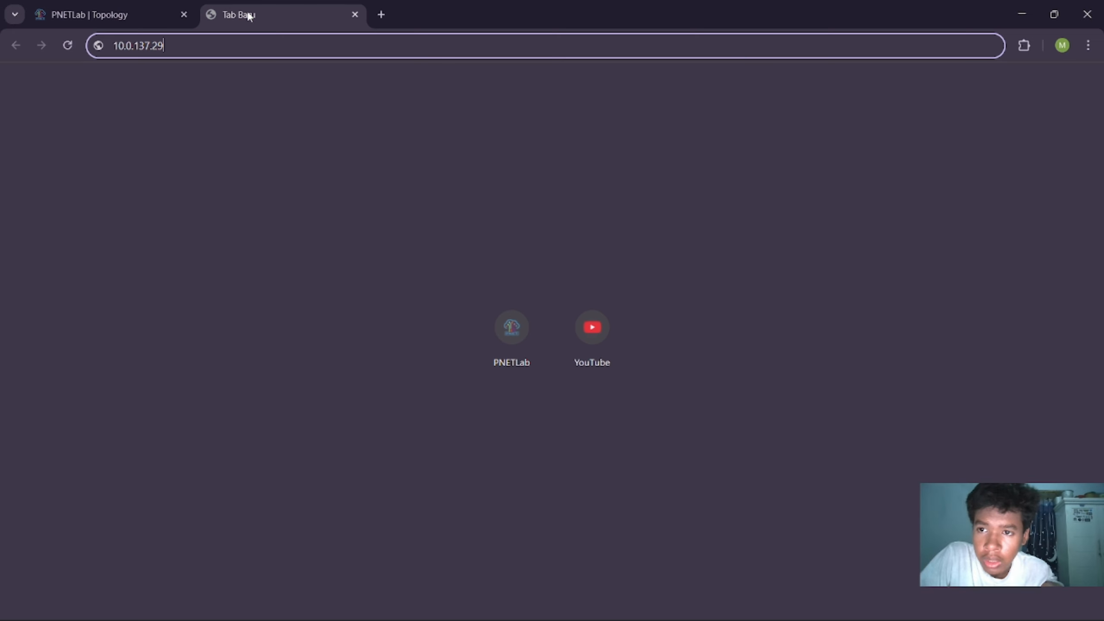
key(Return)
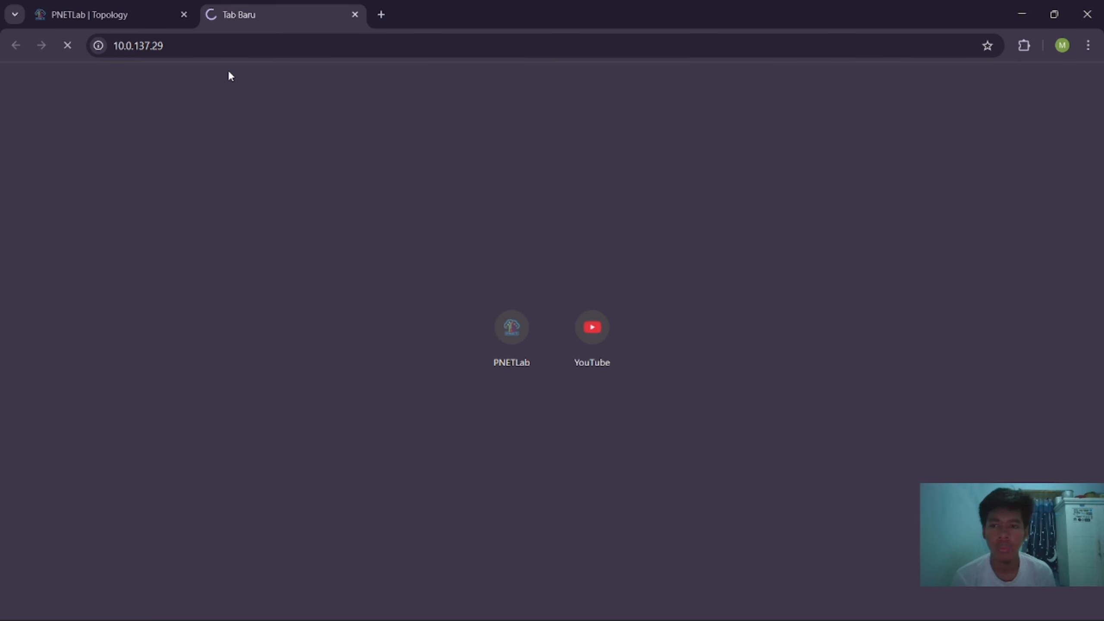
Retry loading the router's WebFig page at 10.0.137.29 several times
key(F5)
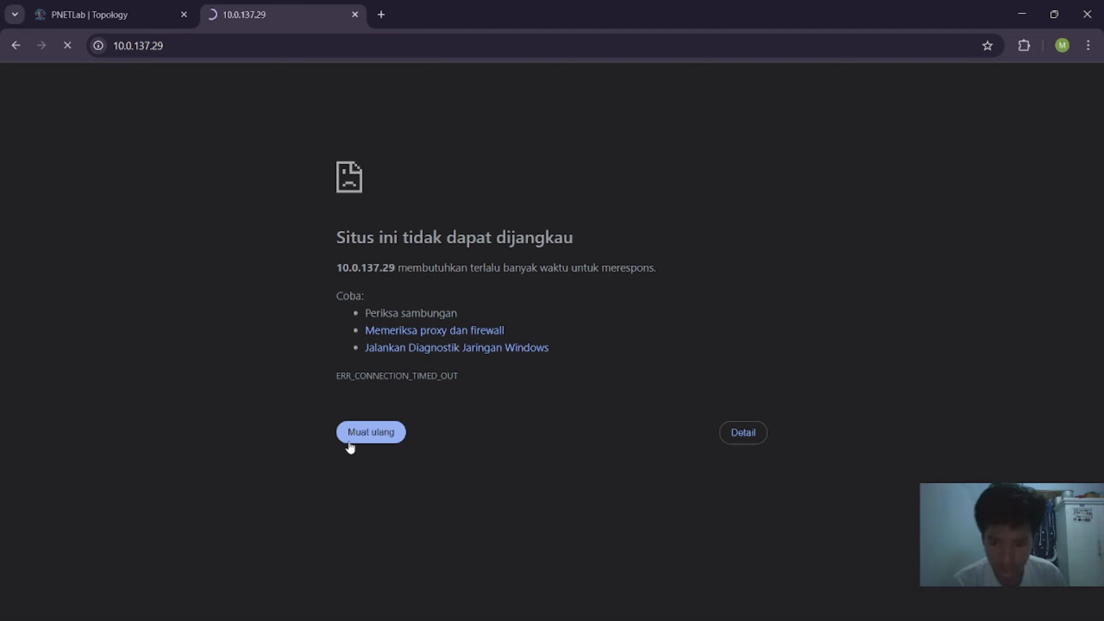
click(374, 433)
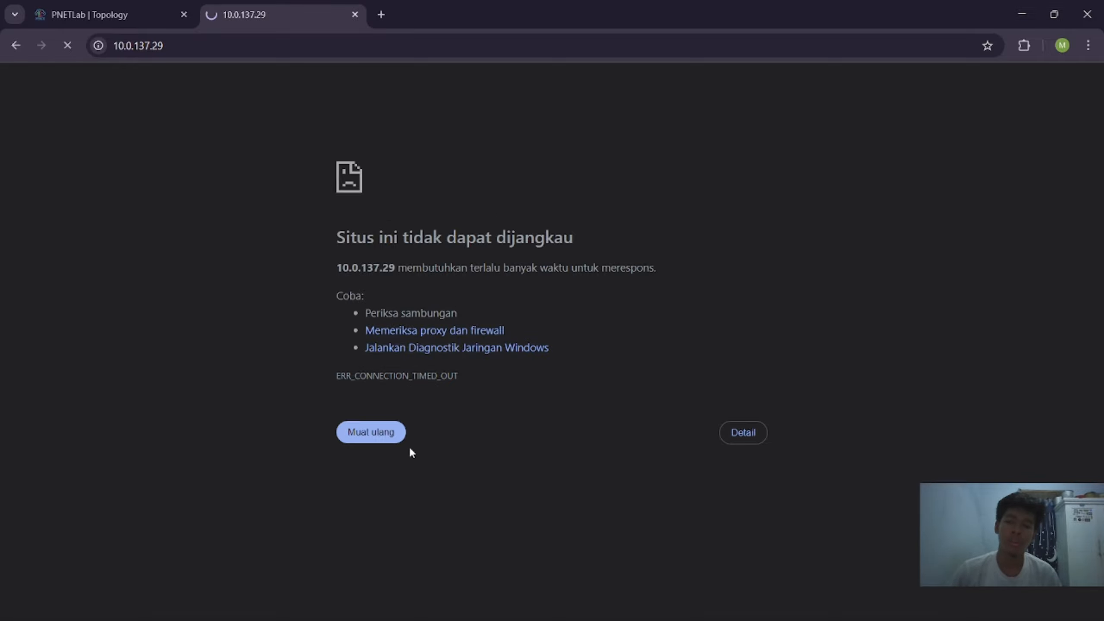
click(358, 437)
click(359, 438)
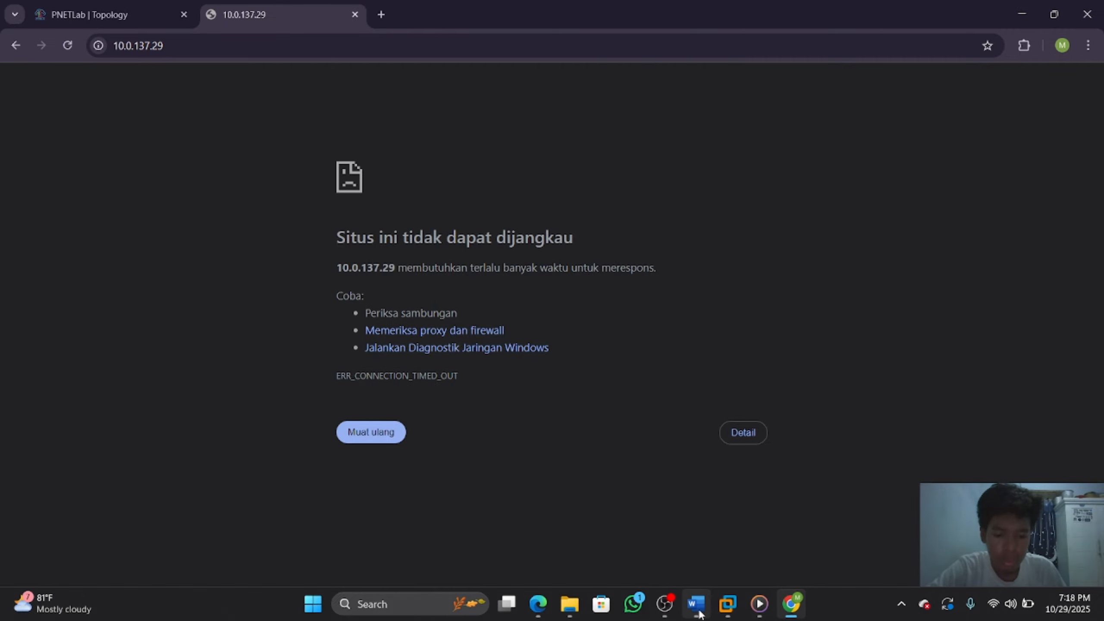
Compare the WebFig slide in Word with the address listing in the PNETLab console, ending on the slide
click(697, 609)
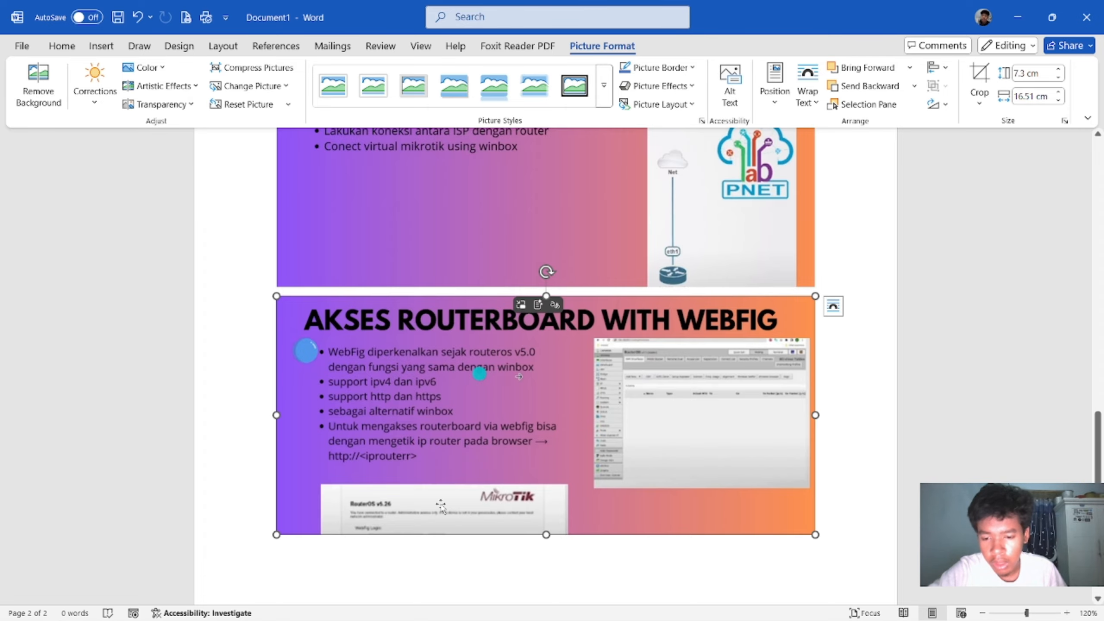
scroll(453, 481, down, 1)
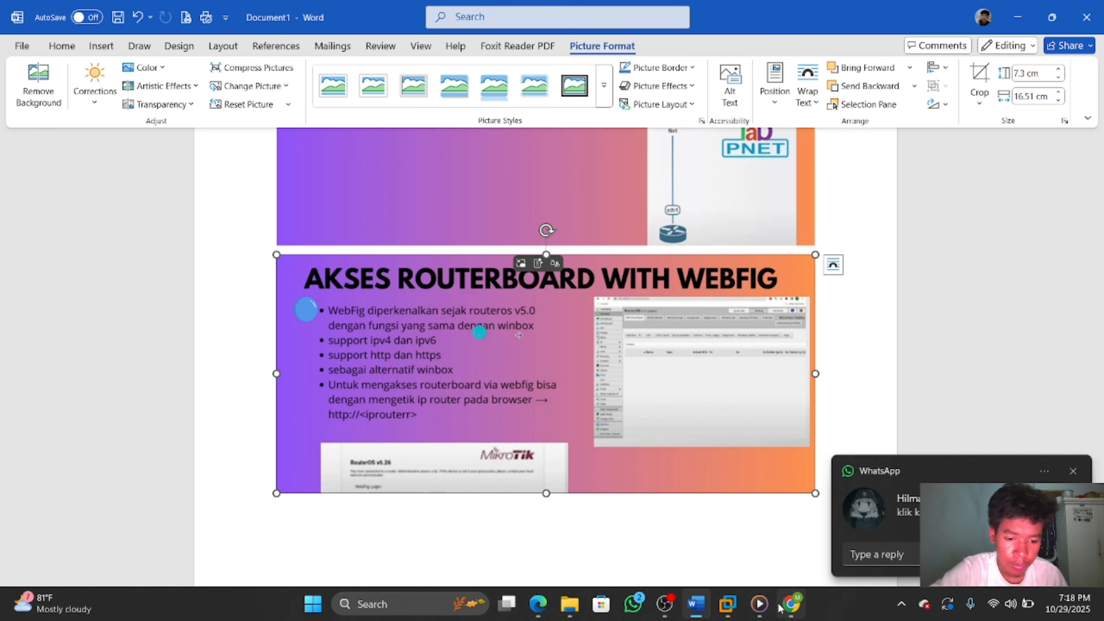
click(779, 608)
click(99, 15)
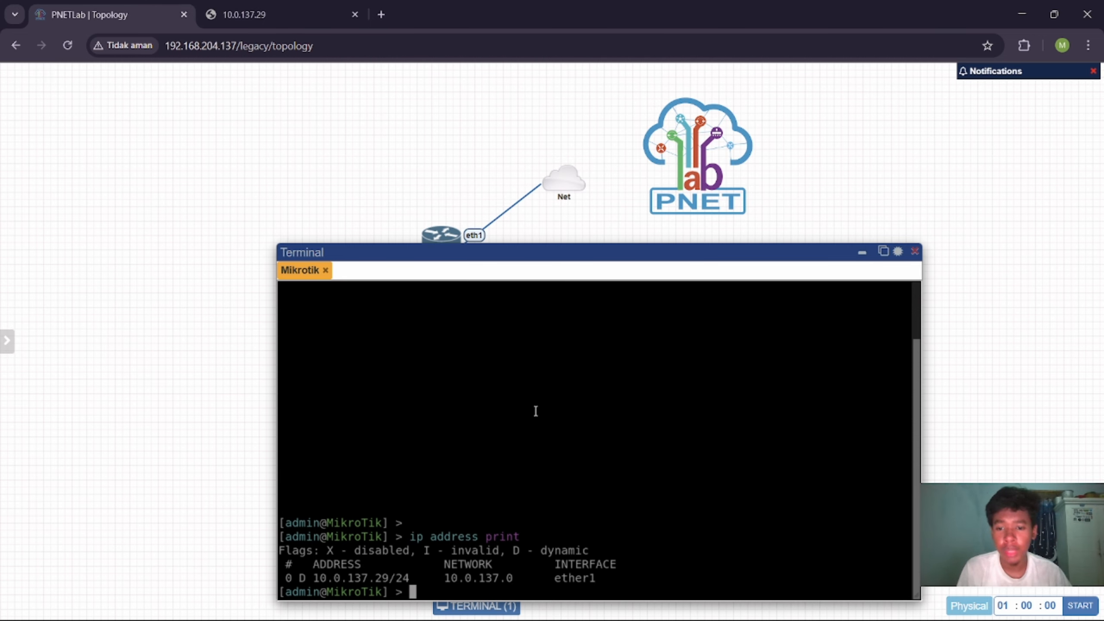
mouse_move(440, 237)
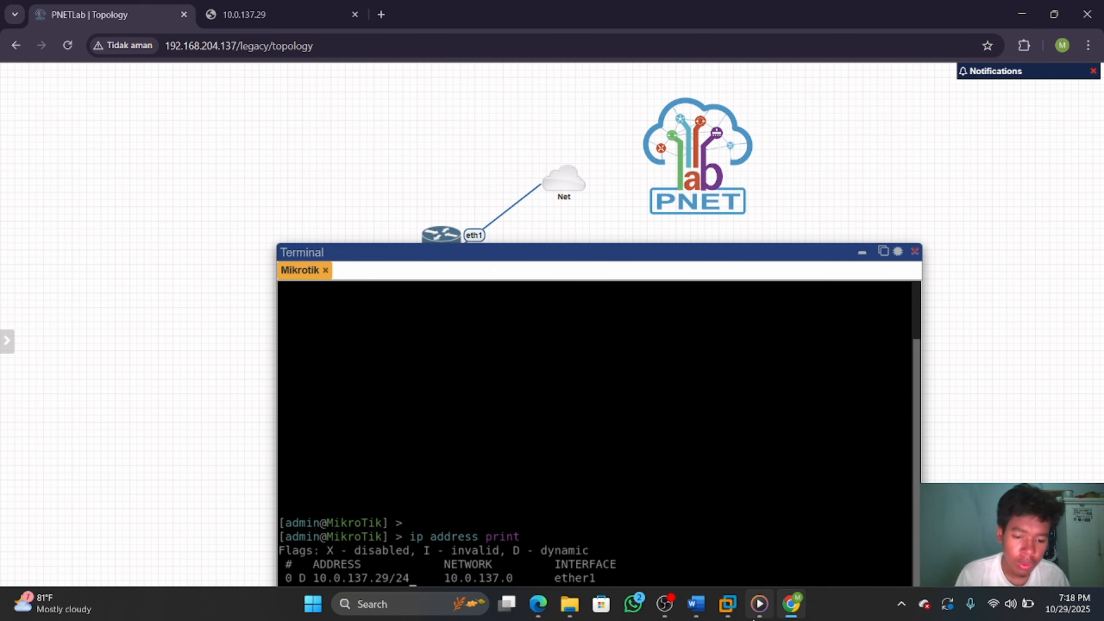
click(697, 605)
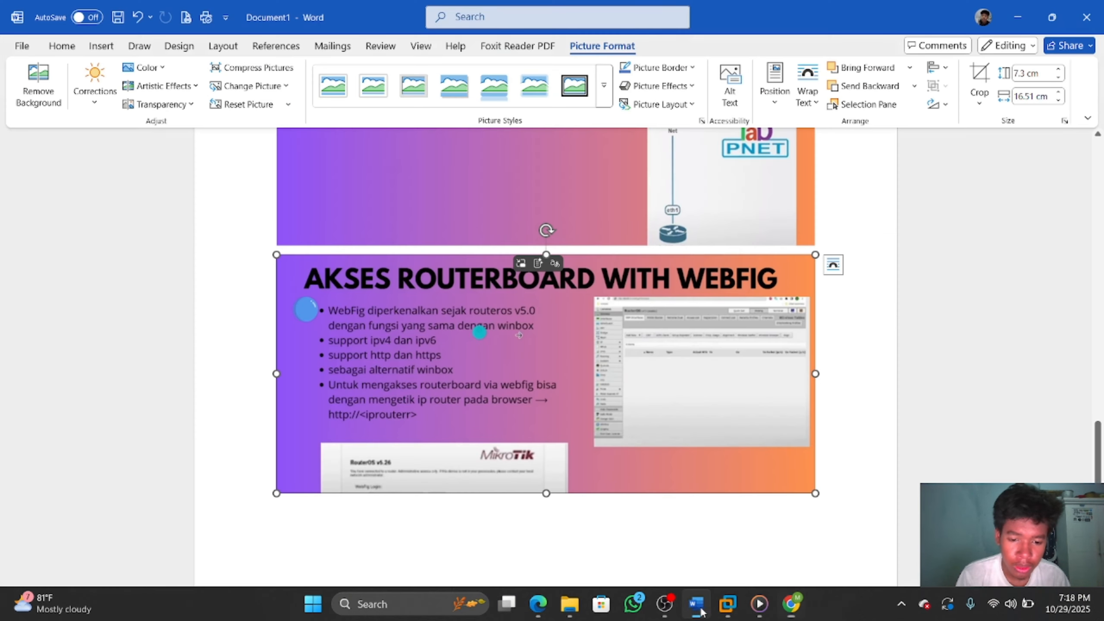